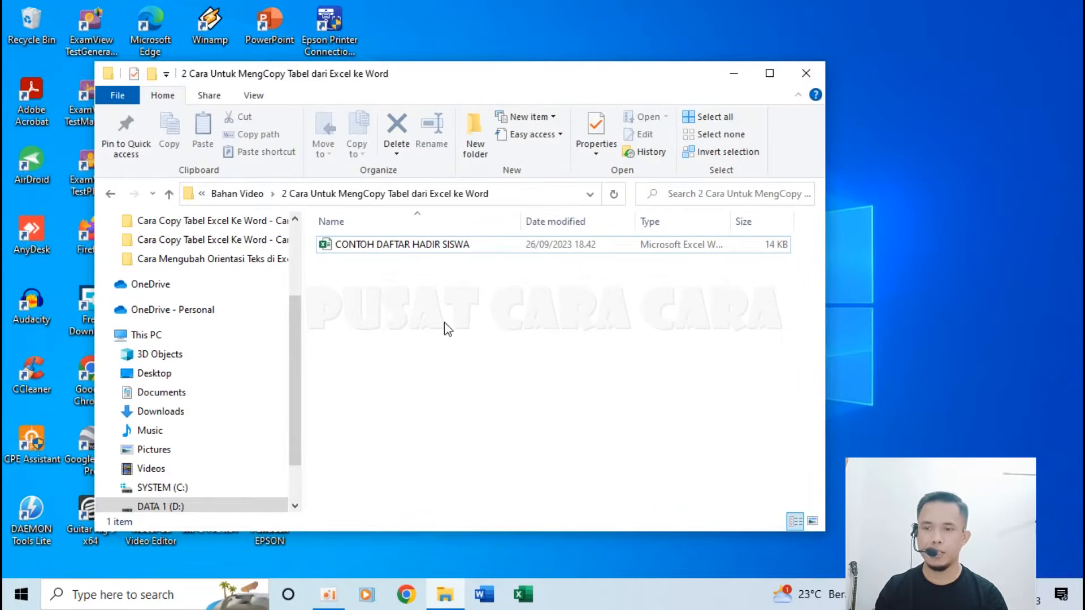
Open the CONTOH DAFTAR HADIR SISWA workbook from the folder in Excel
double_click(424, 245)
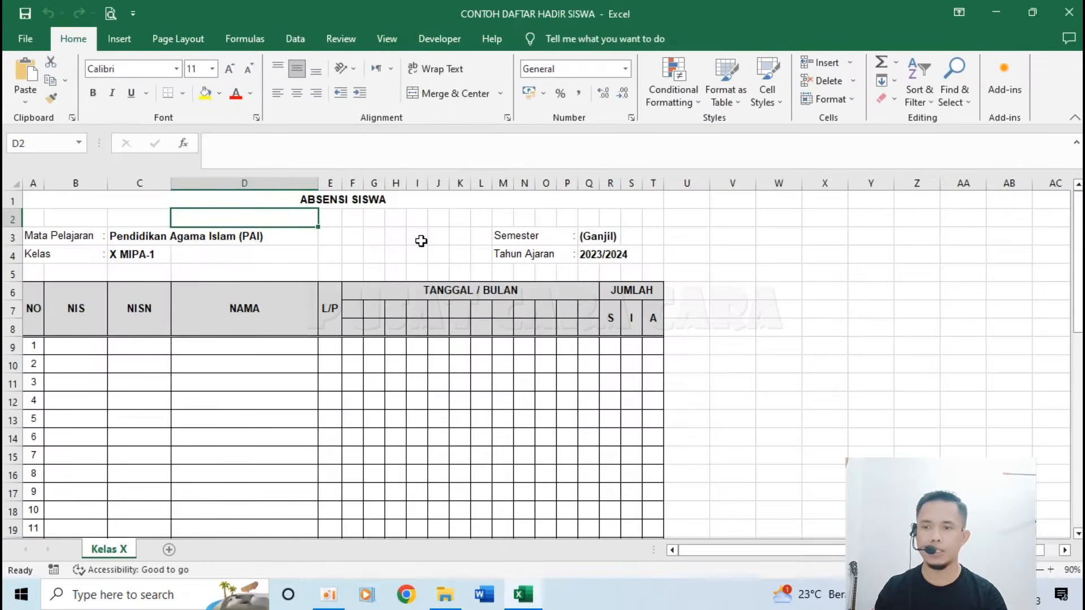
click(354, 325)
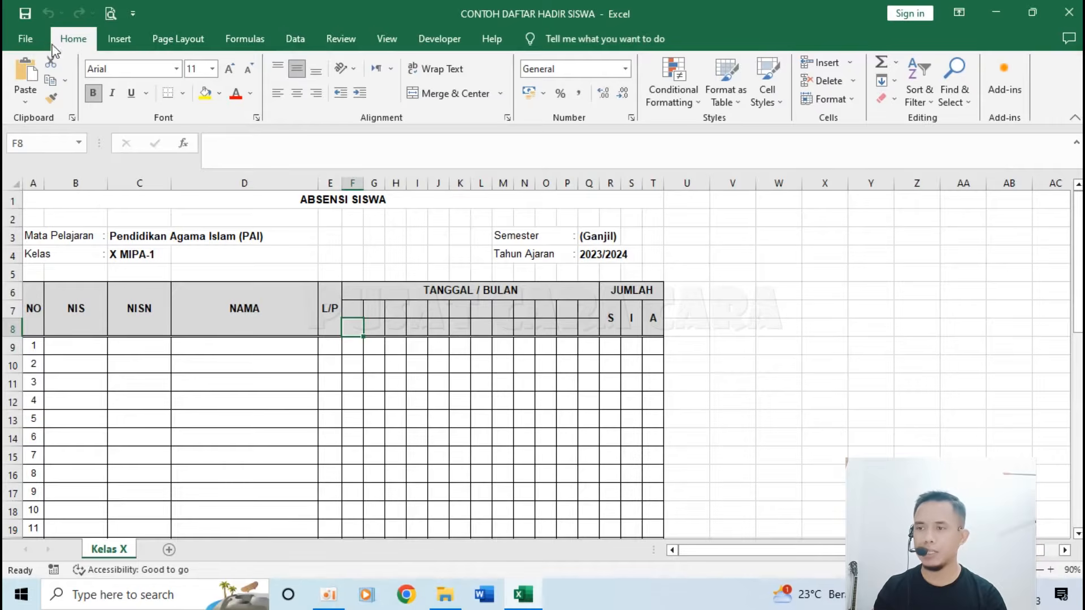
In the ribbon customization options, list all commands and select the Camera command
click(29, 37)
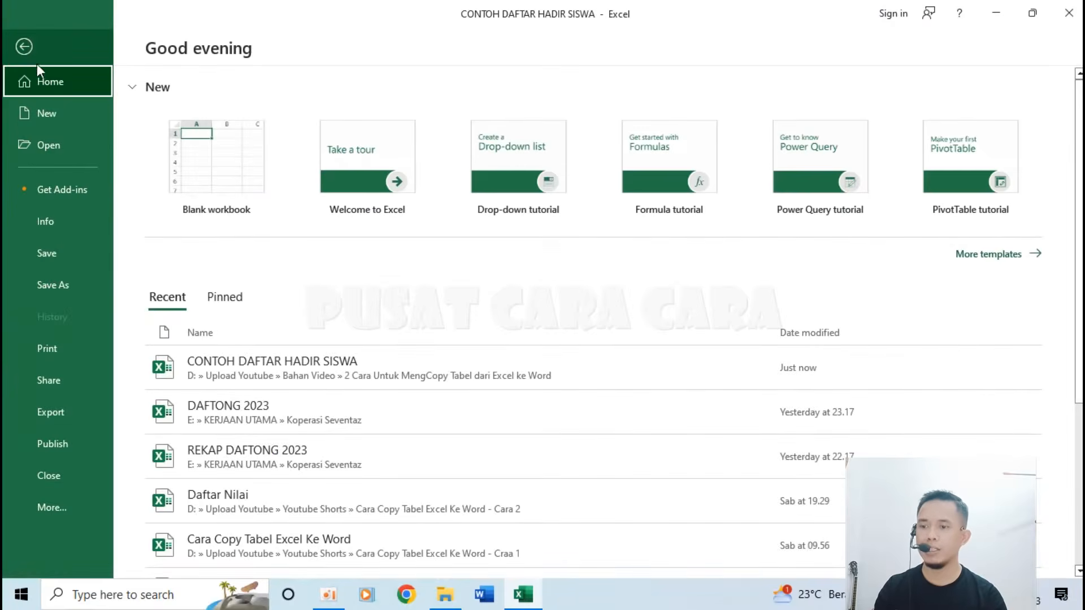
click(56, 508)
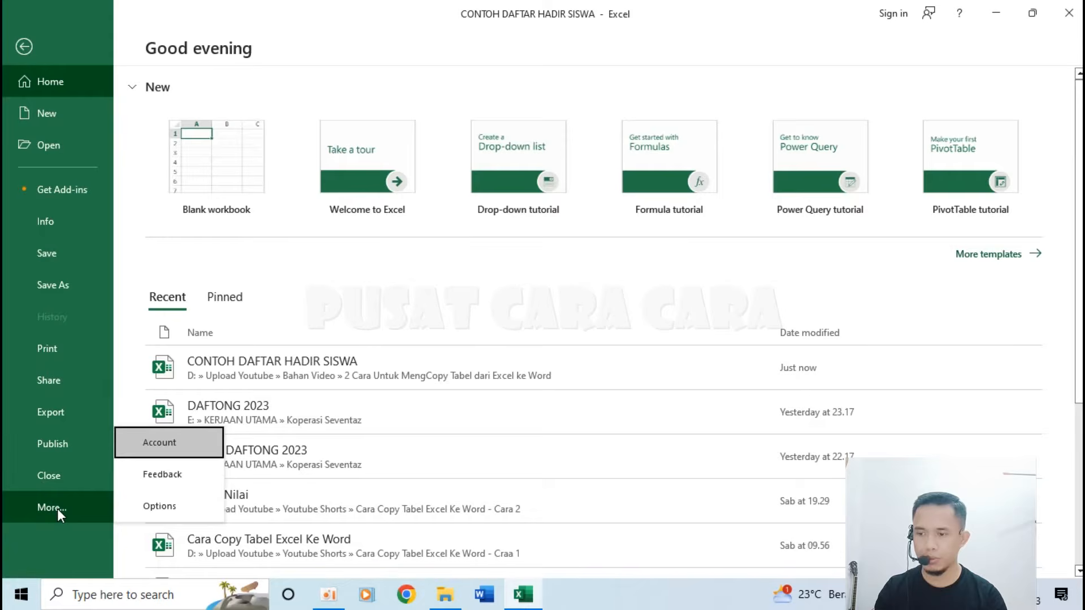
click(179, 501)
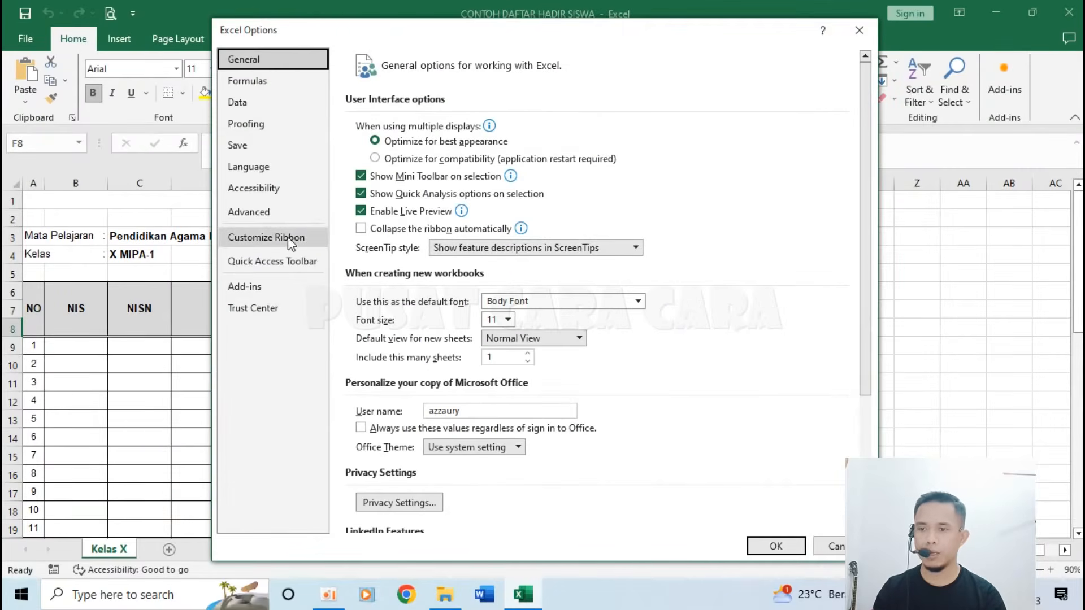
click(276, 237)
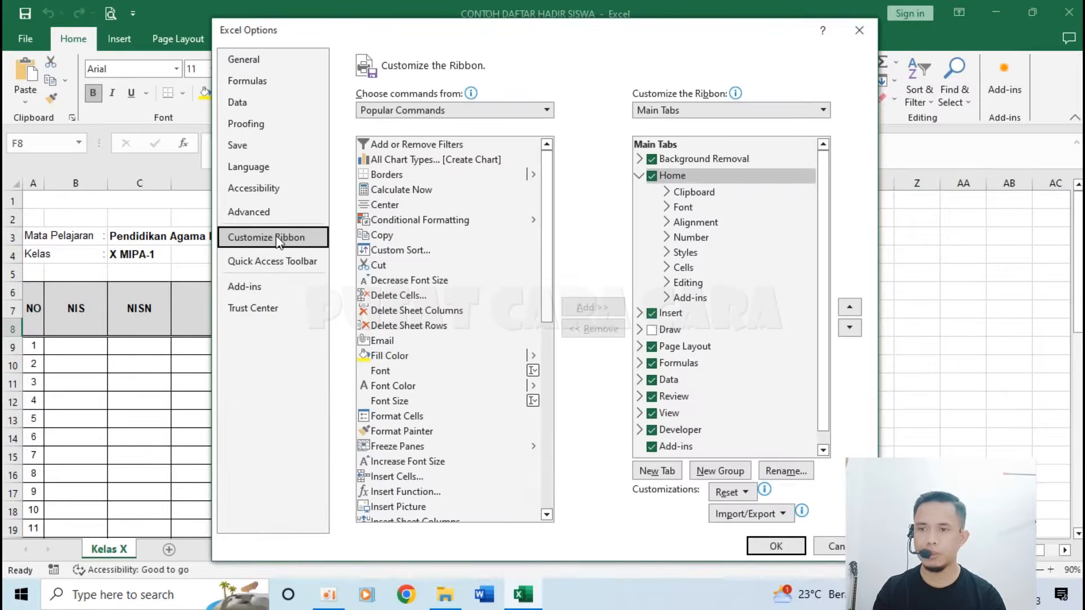
click(541, 112)
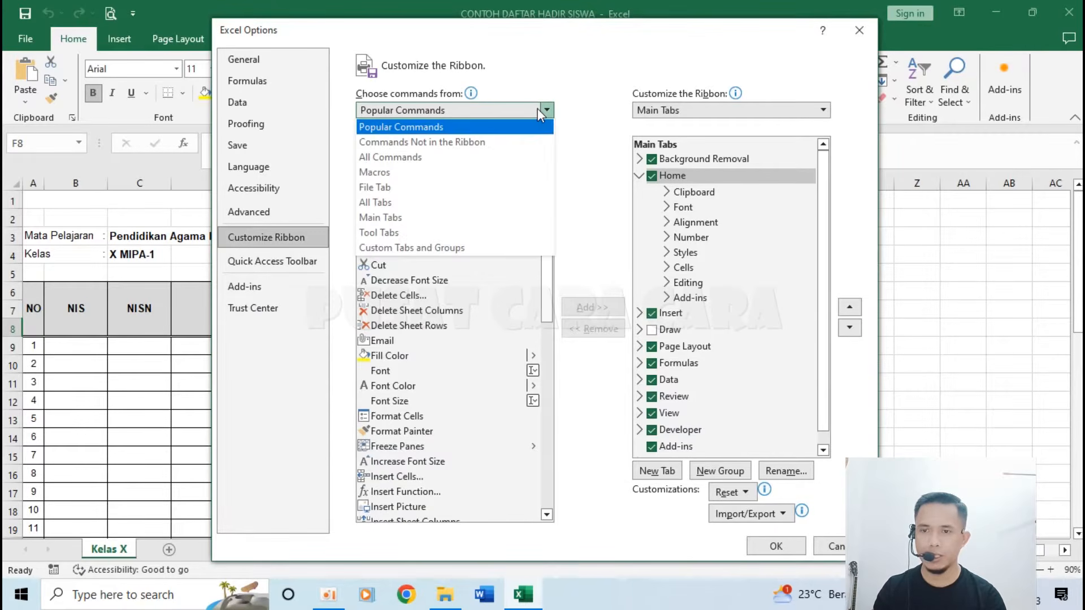
click(432, 167)
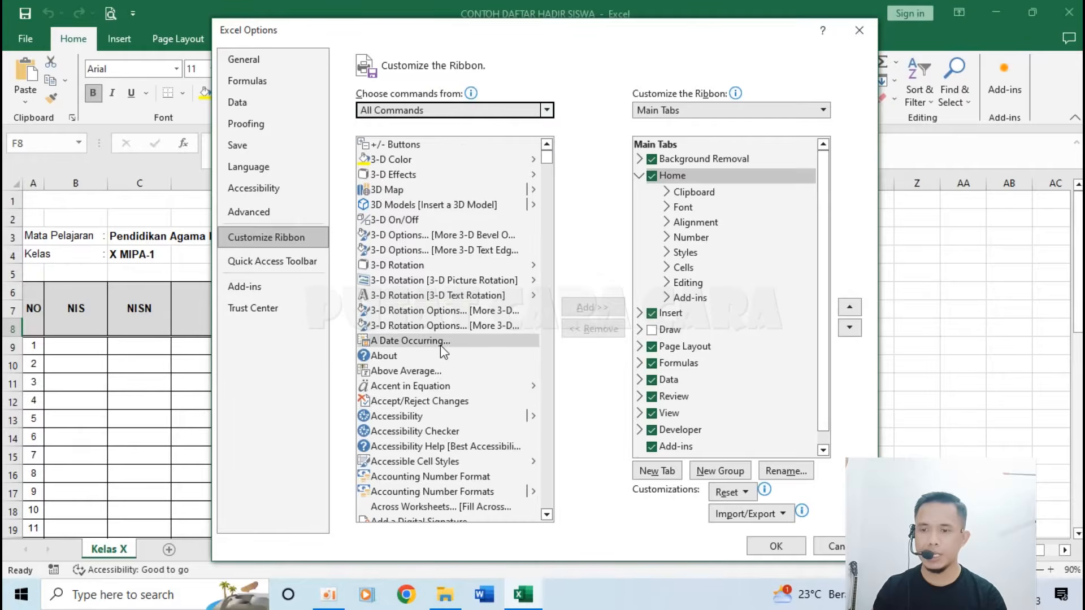
scroll(440, 344, down, 10)
scroll(440, 344, down, 20)
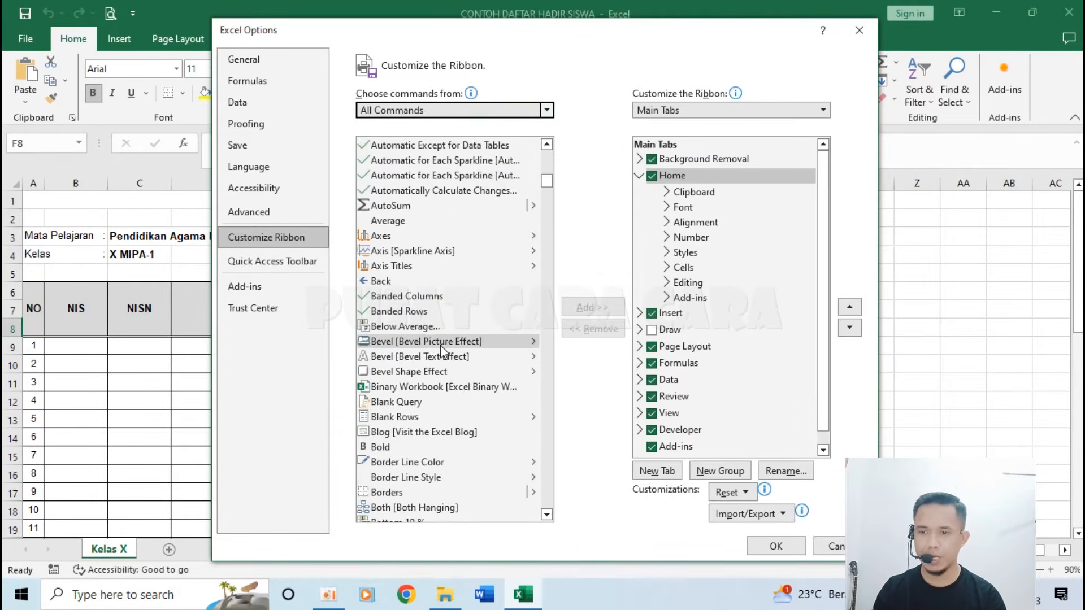
scroll(440, 346, down, 5)
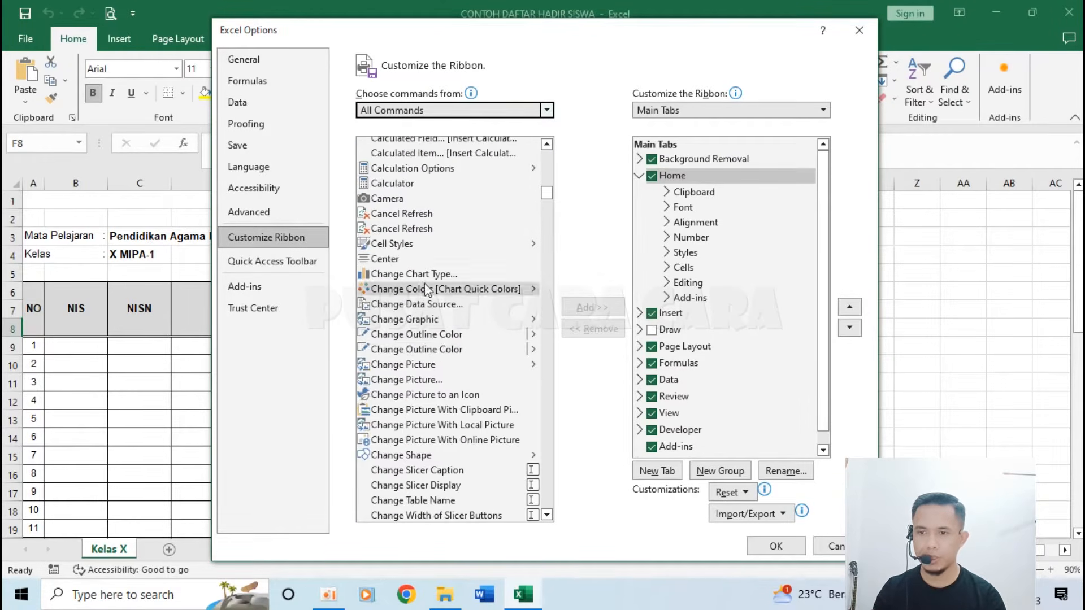
click(408, 199)
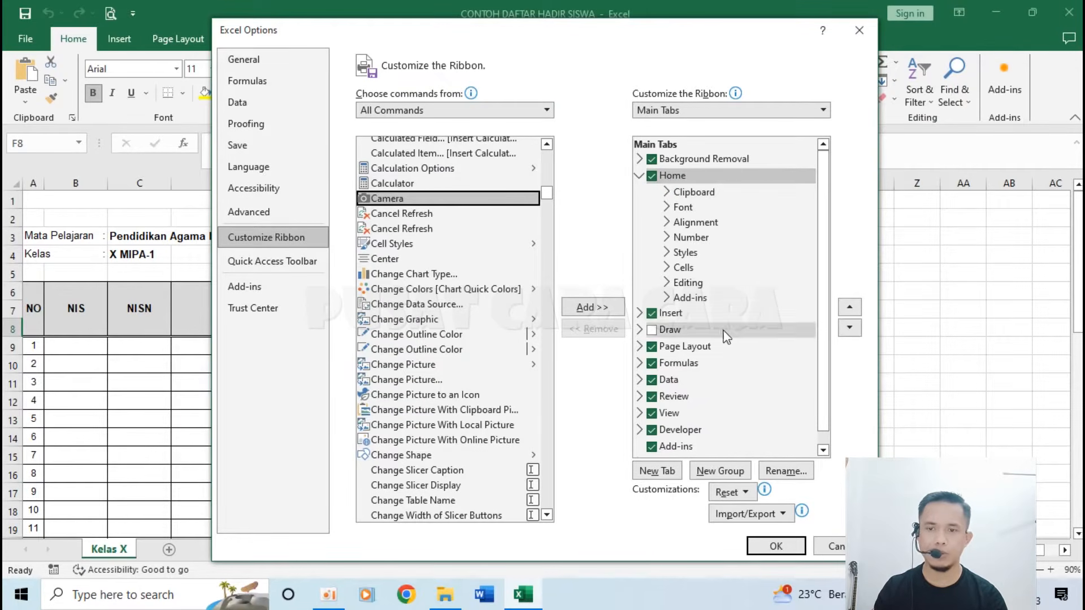
Create a new custom group in the Home ribbon tab and name it Kamera
click(686, 177)
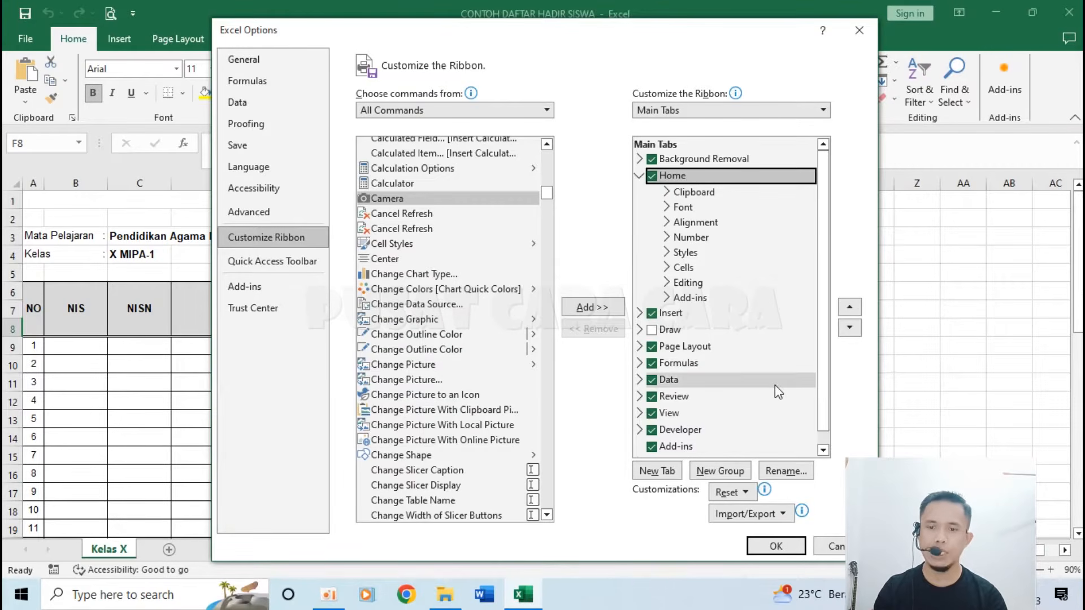
click(724, 473)
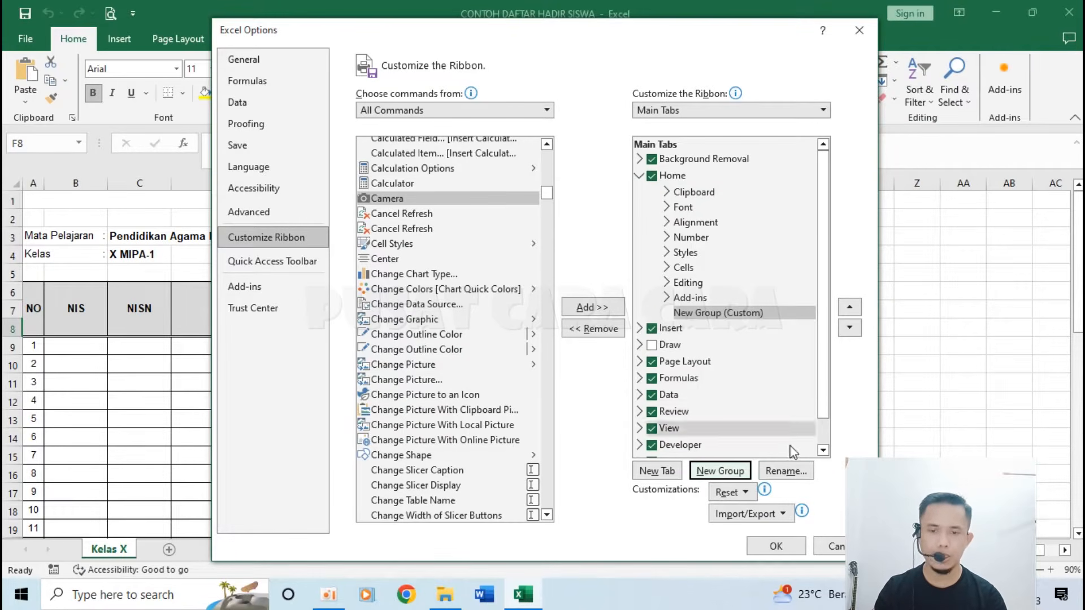
click(785, 471)
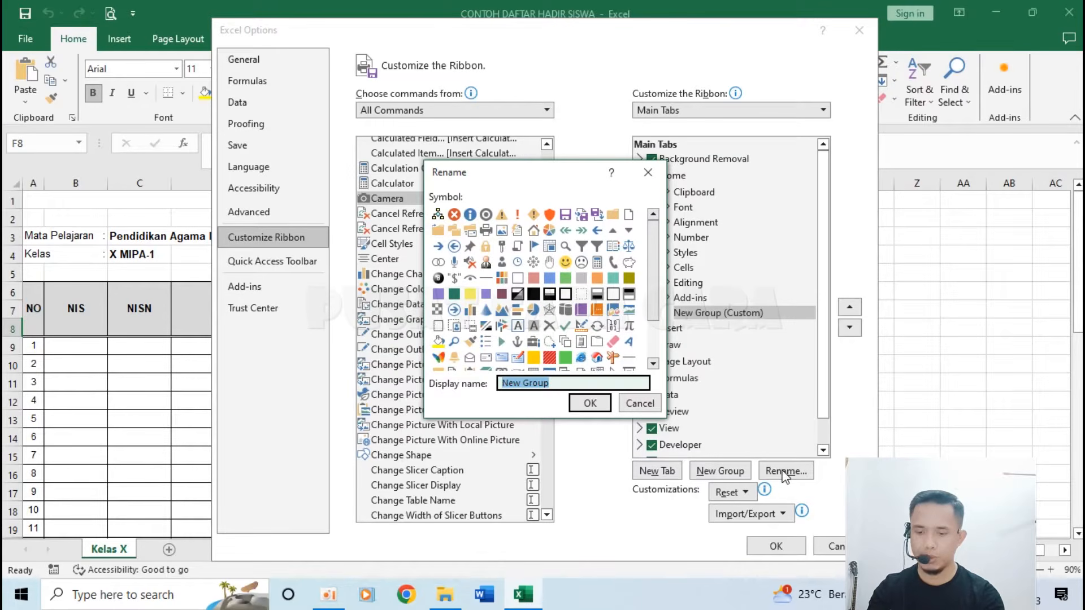
text(kAMERA)
key(ctrl+a)
text(Ka)
click(590, 403)
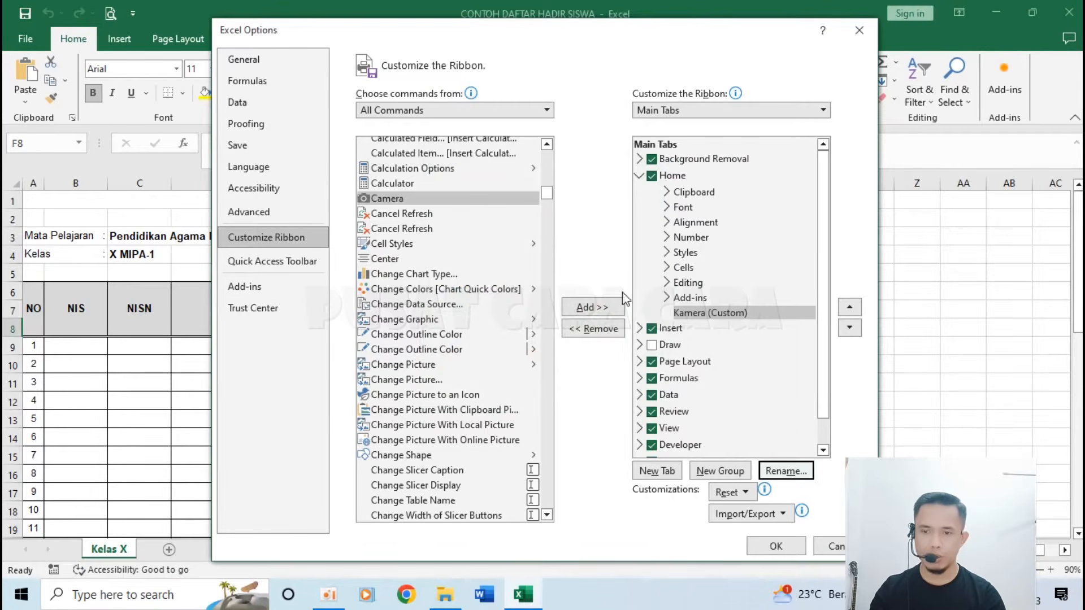
Add the Camera command to the Kamera group and apply the ribbon customization
click(590, 308)
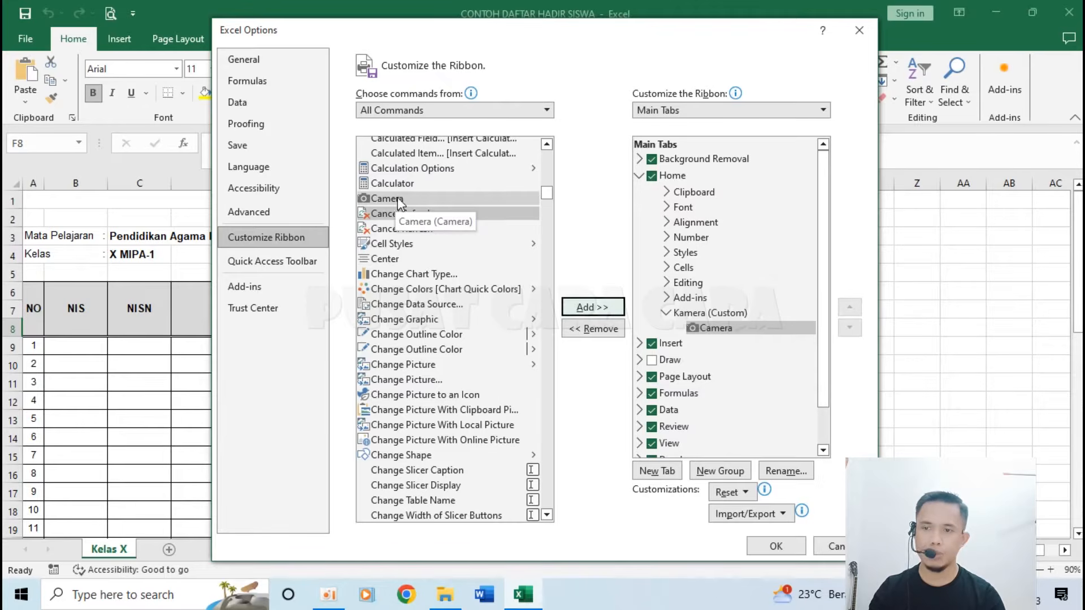
click(723, 330)
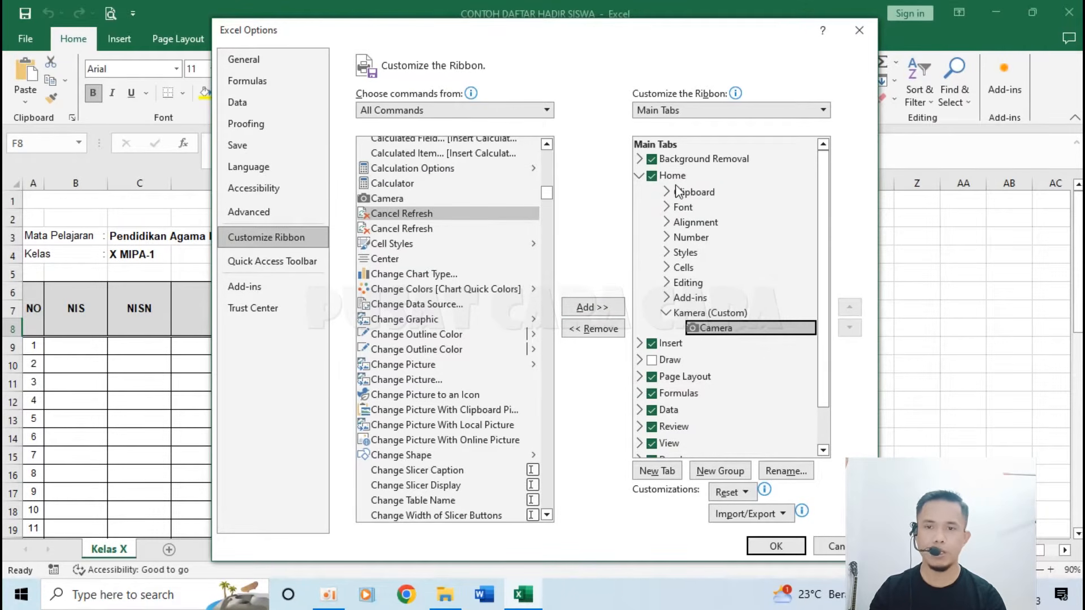
click(775, 546)
click(945, 287)
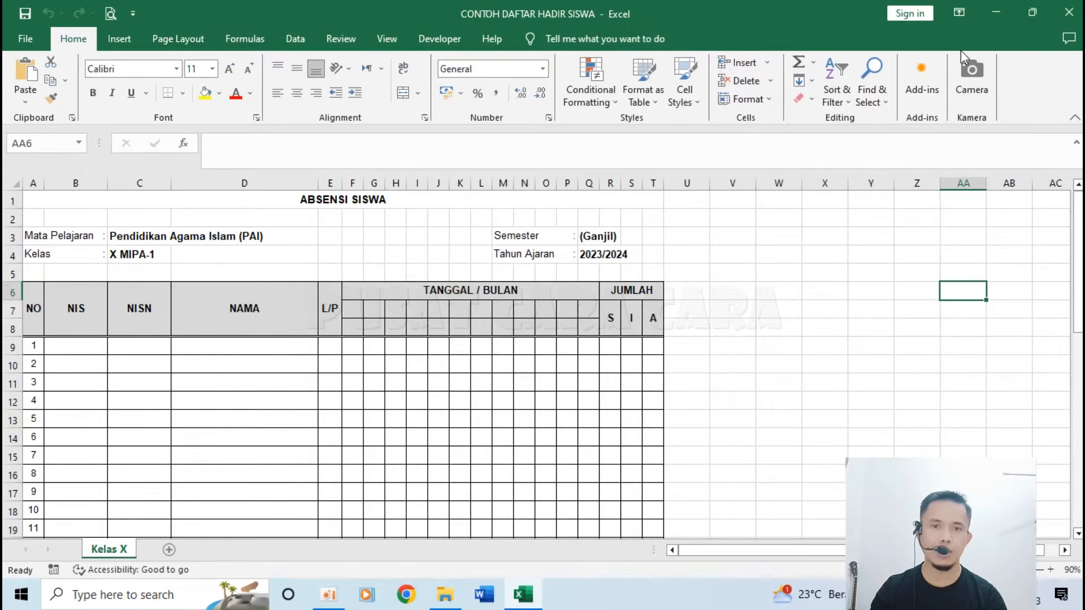
click(779, 254)
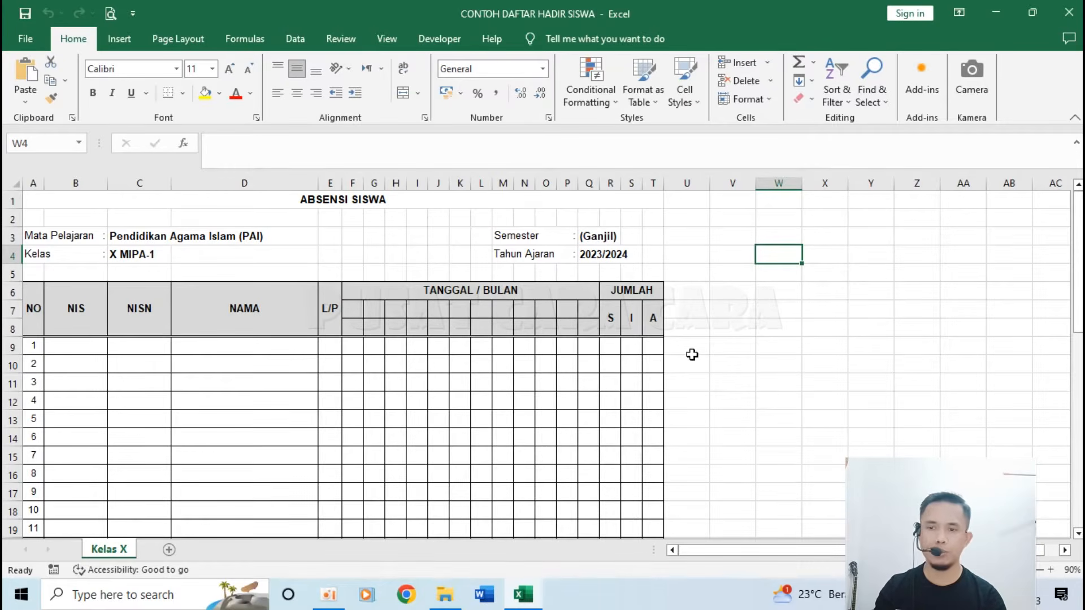
click(264, 199)
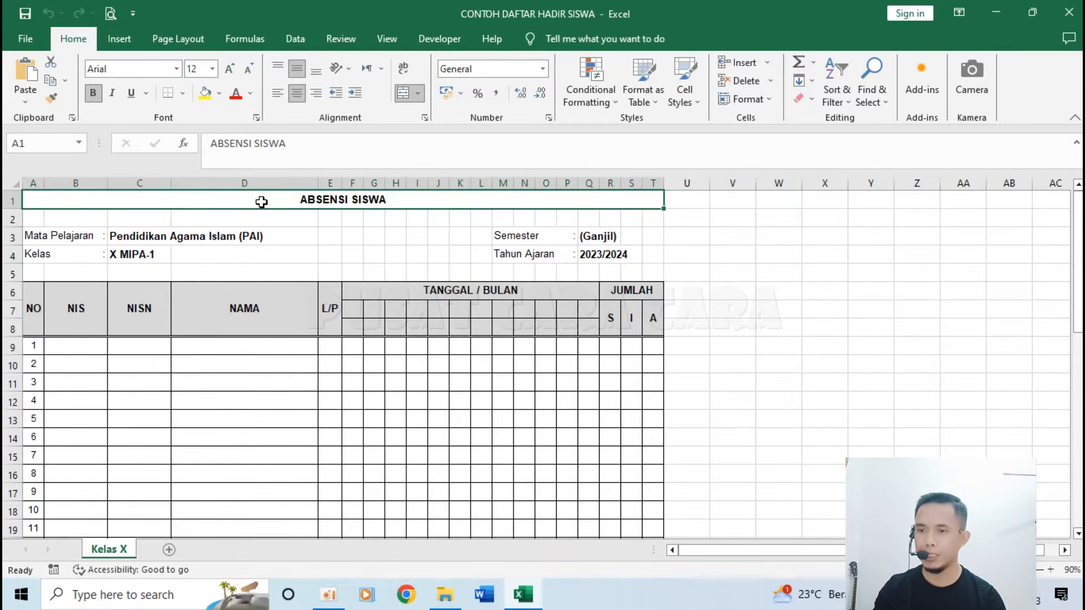
click(370, 325)
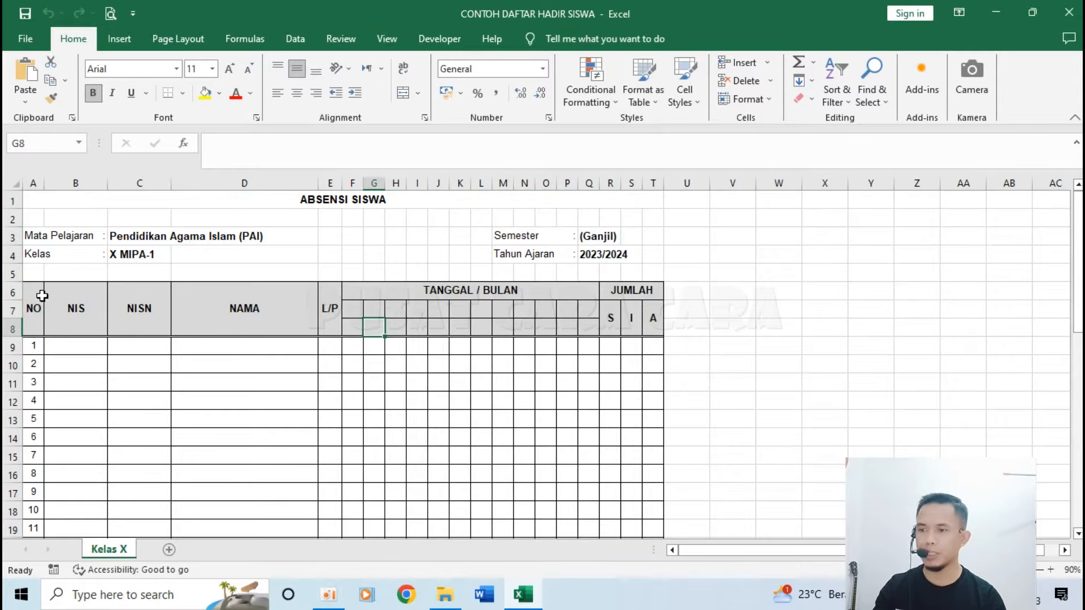
Capture the attendance table A6:T44 with the Camera command and place the picture beside the table, starting near cell V3
drag(31, 292, 642, 354)
drag(33, 303, 658, 456)
scroll(658, 456, up, 10)
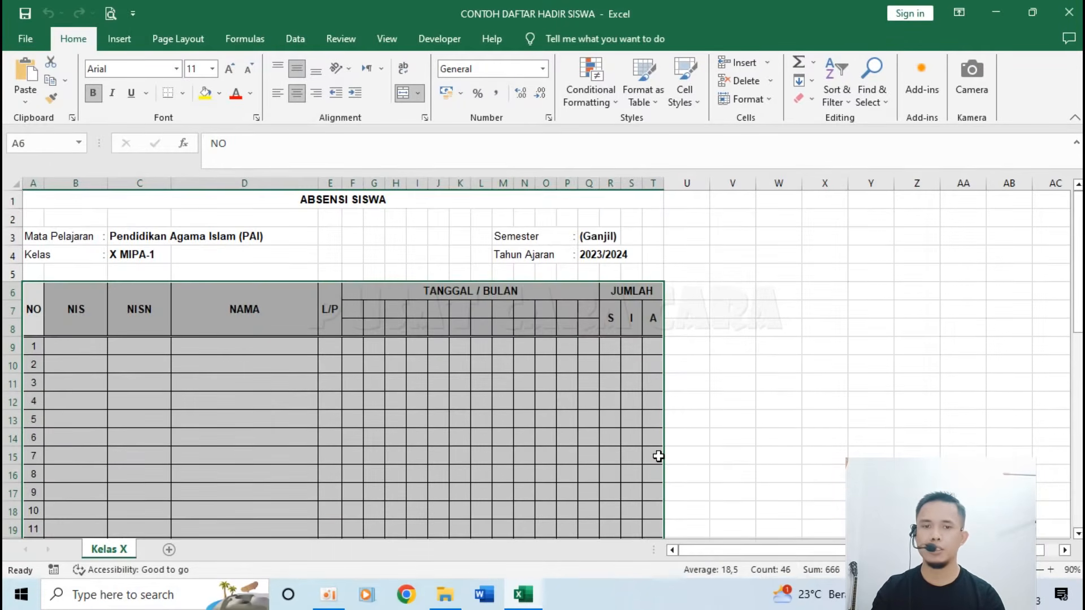
click(968, 77)
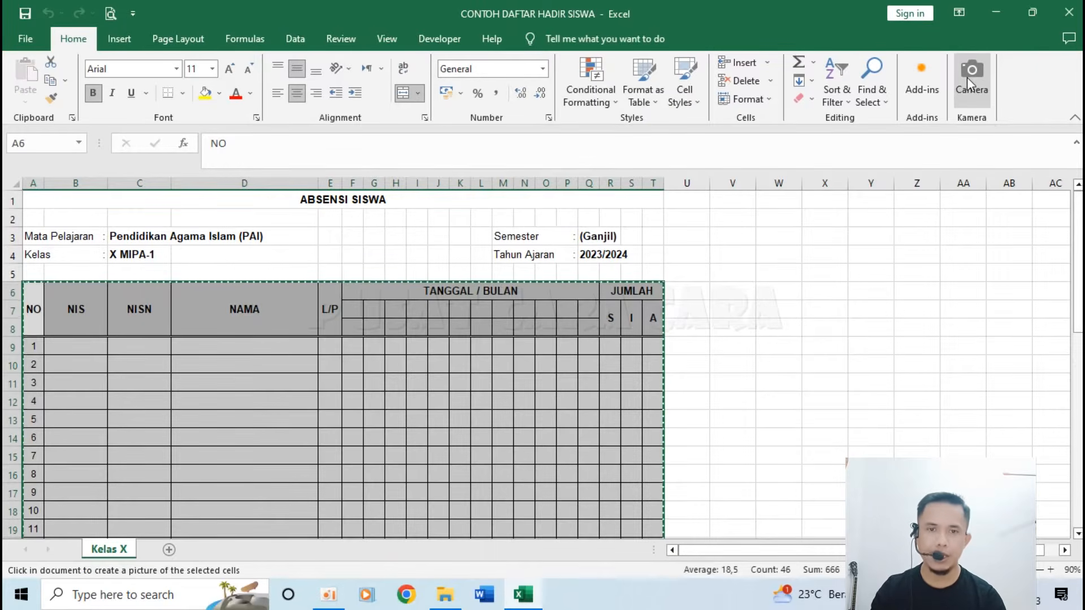
click(715, 236)
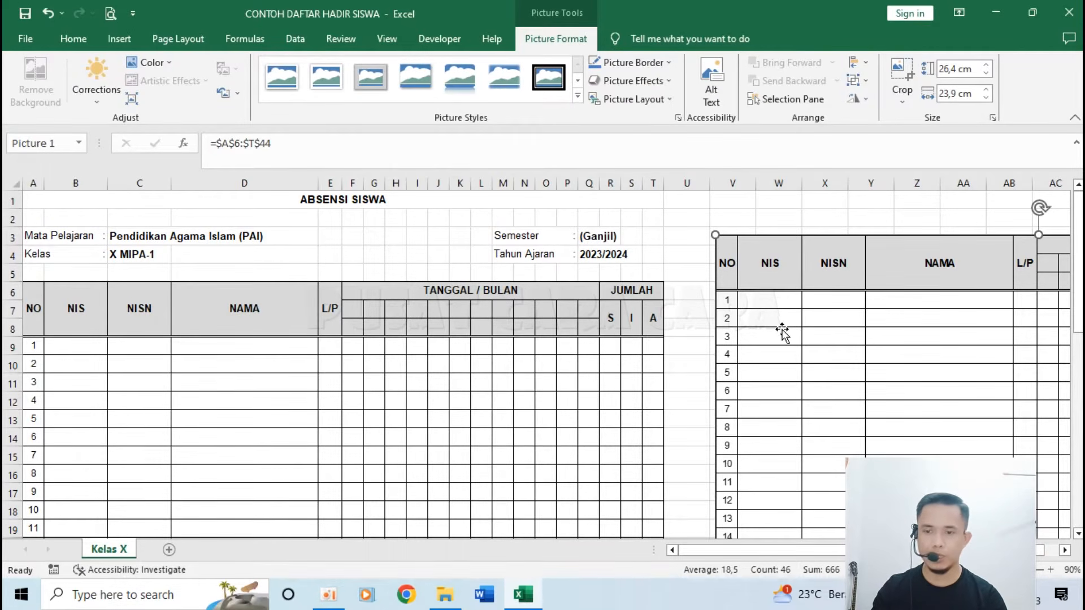
Switch to Word and create a new blank document
key(super+d)
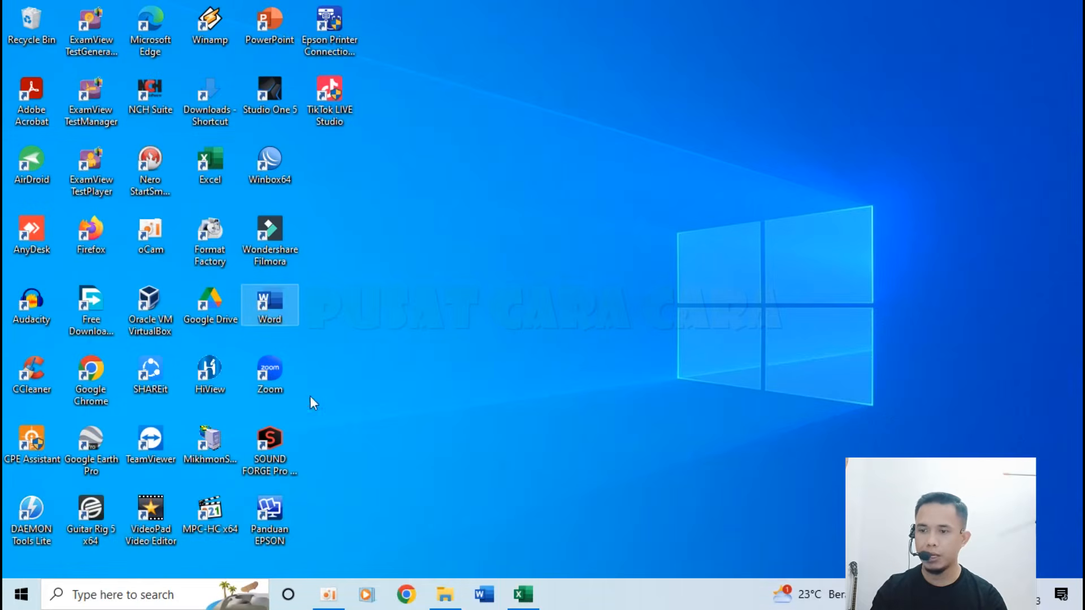
double_click(272, 286)
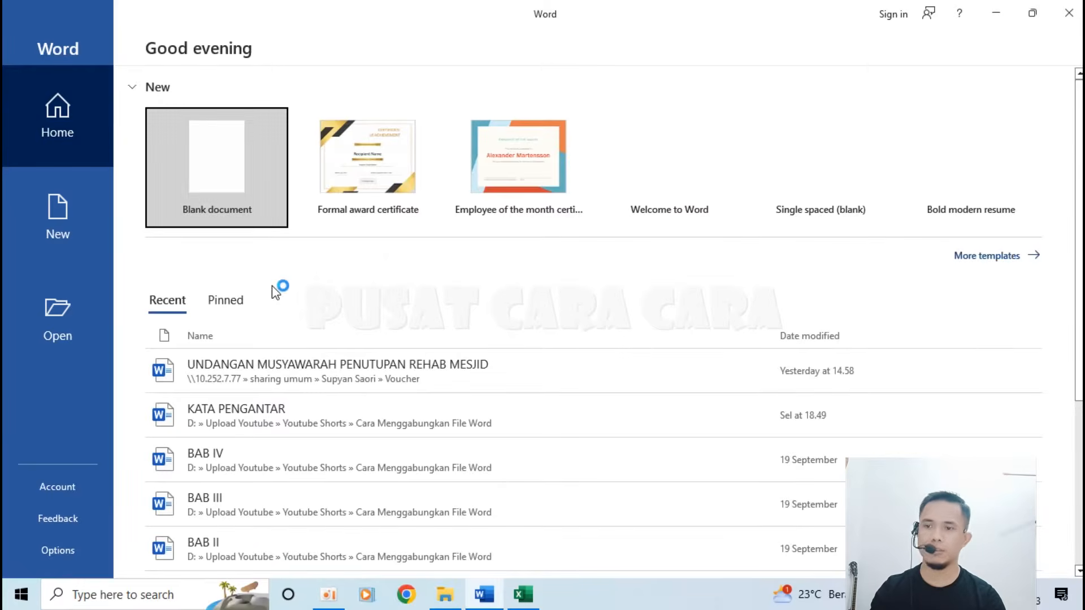
click(230, 174)
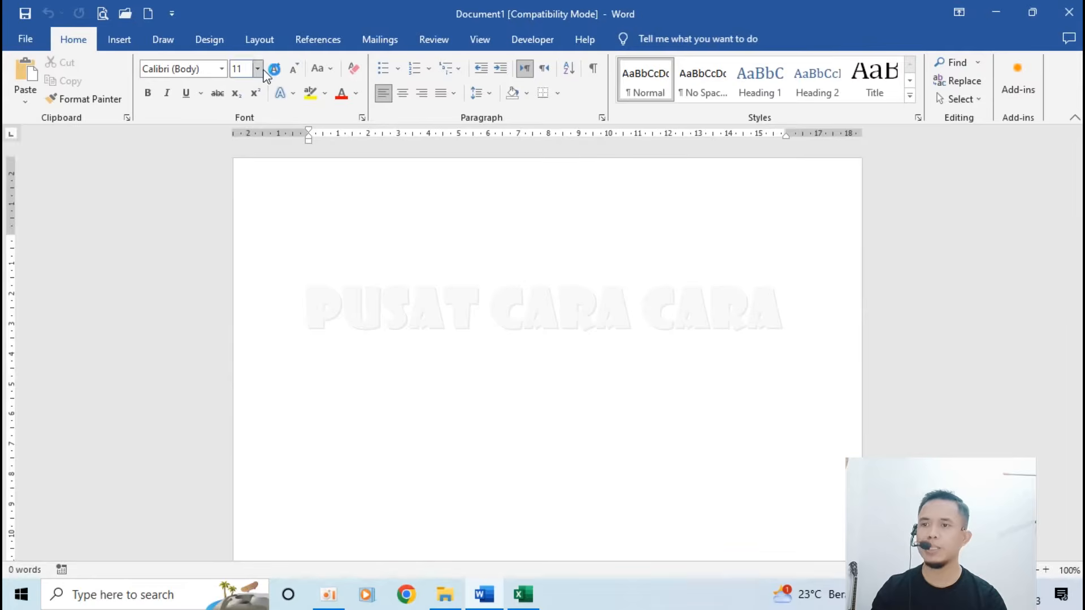
Set the document's paper size to 8 5x13 (21,59 cm x 33,02 cm) and apply narrow margins
click(259, 38)
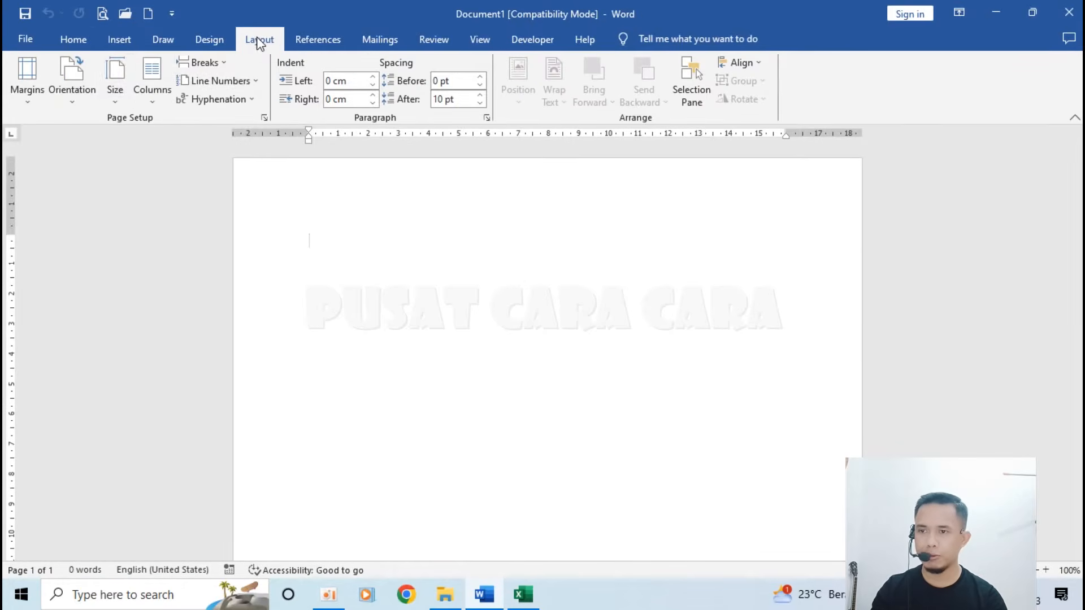
click(128, 93)
scroll(157, 313, down, 3)
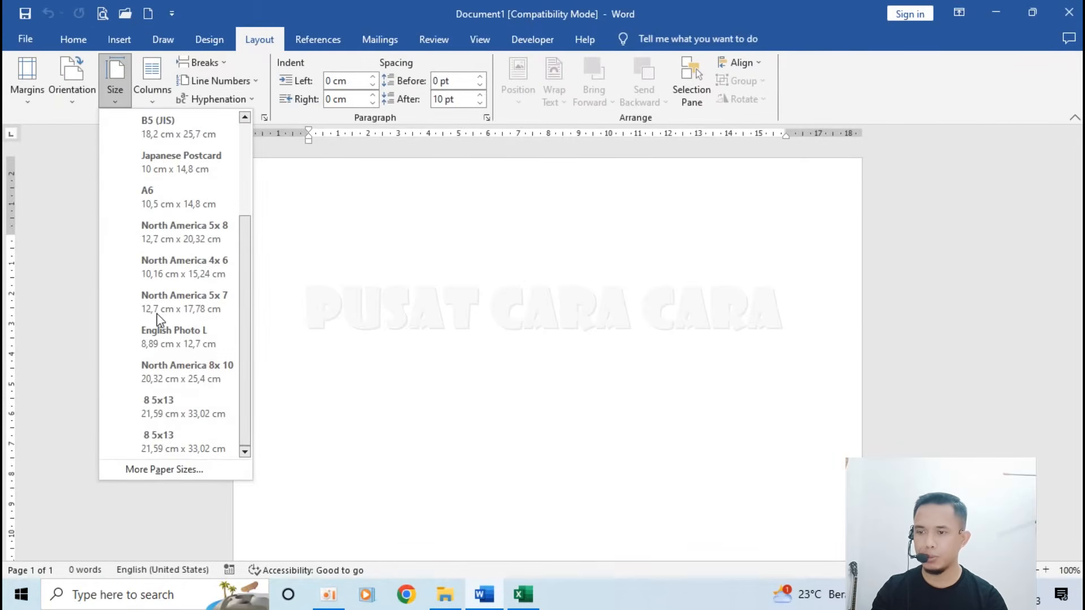
click(176, 442)
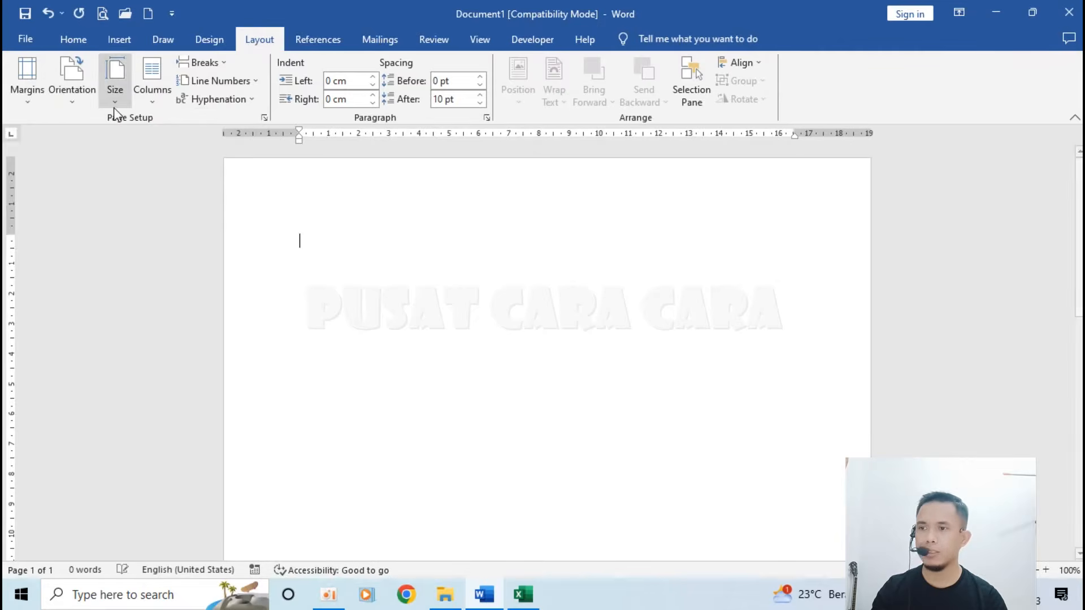
click(31, 76)
click(86, 237)
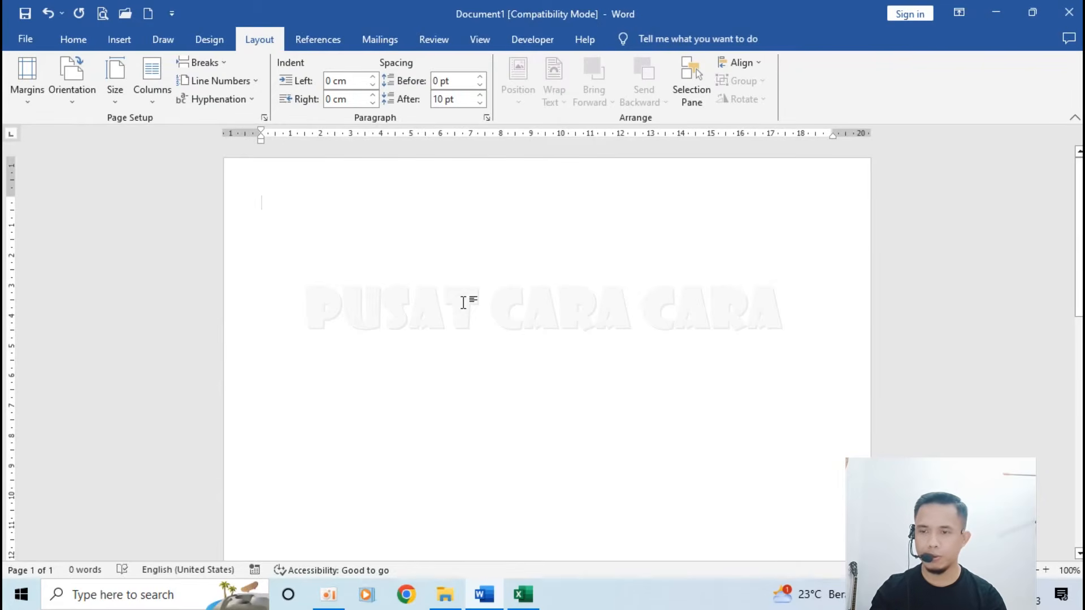
Paste the captured attendance table picture into the document and check how it fits the page
key(ctrl+v)
scroll(464, 303, up, 5)
scroll(463, 303, down, 5)
scroll(461, 304, up, 5)
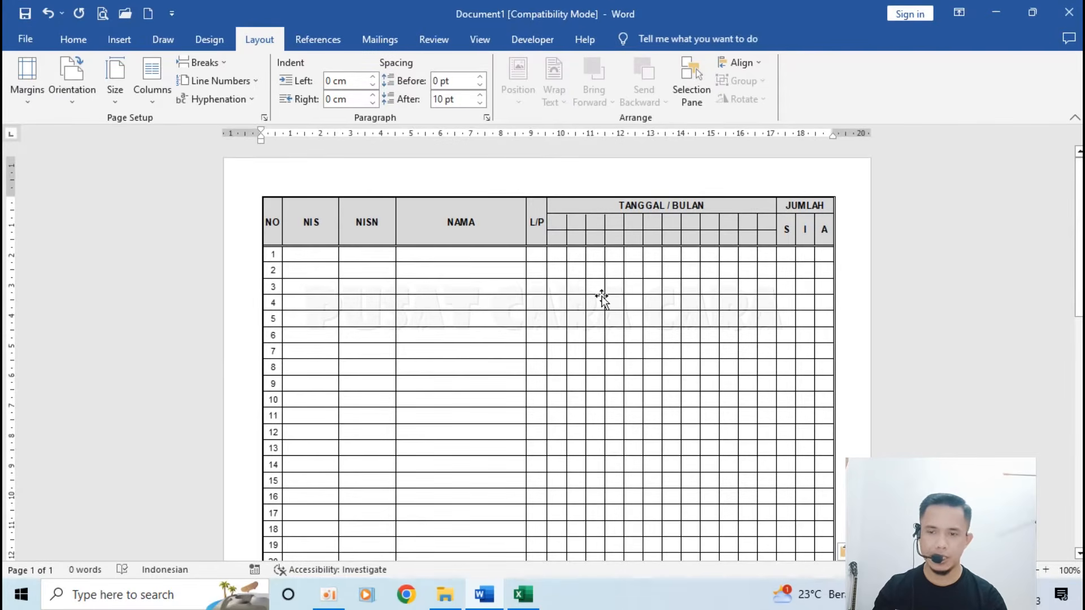
scroll(601, 296, down, 3)
scroll(602, 296, up, 3)
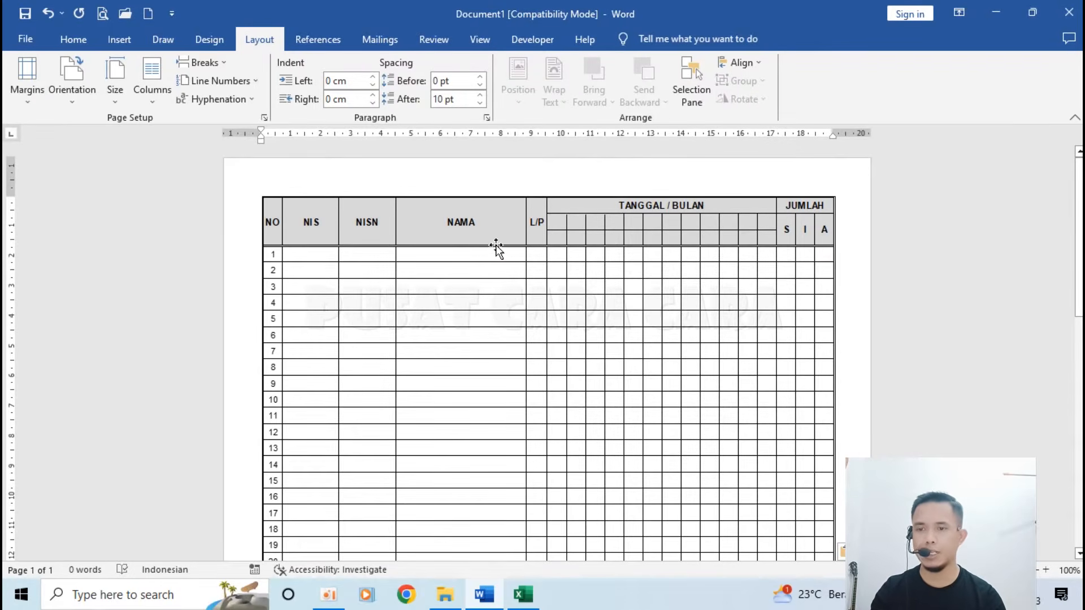
Insert an empty line above the pasted table picture
click(469, 237)
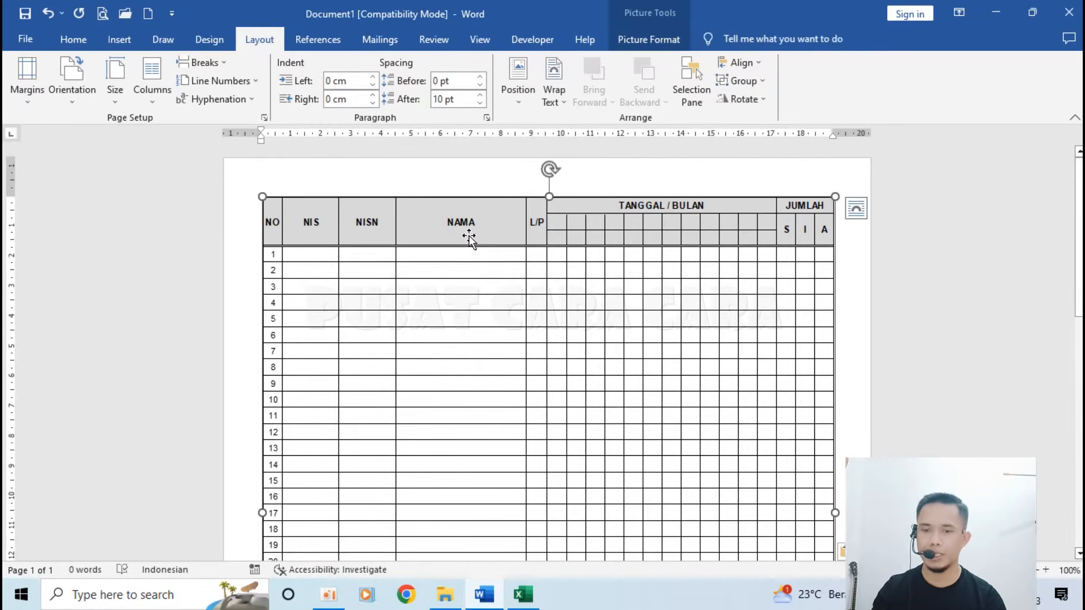
key(Return)
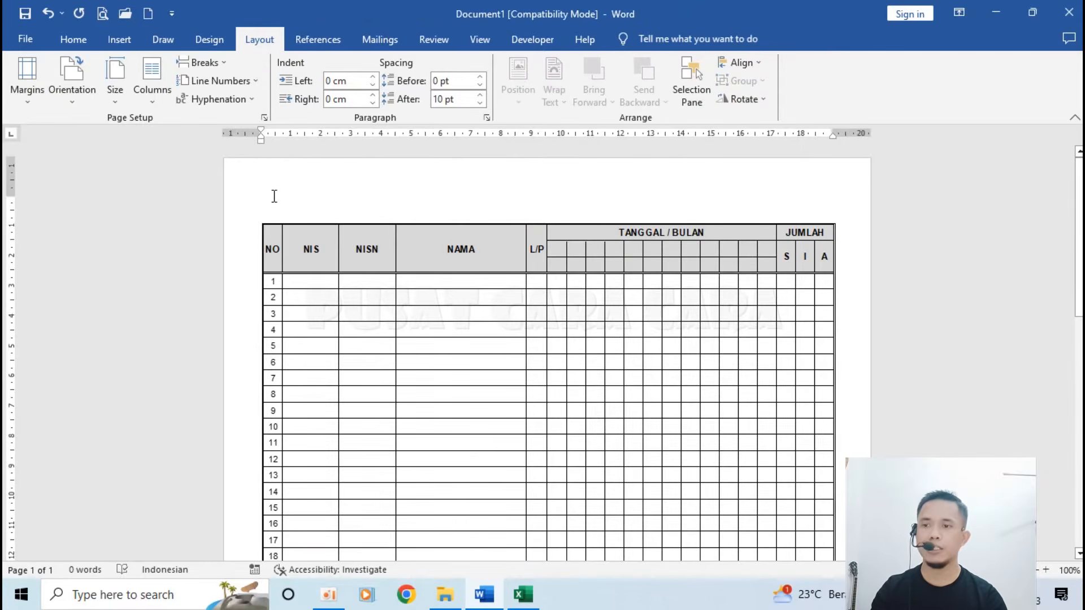
Add the title ABSENSI SISWA above the table picture and format it as 14 pt, bold and centered
click(274, 192)
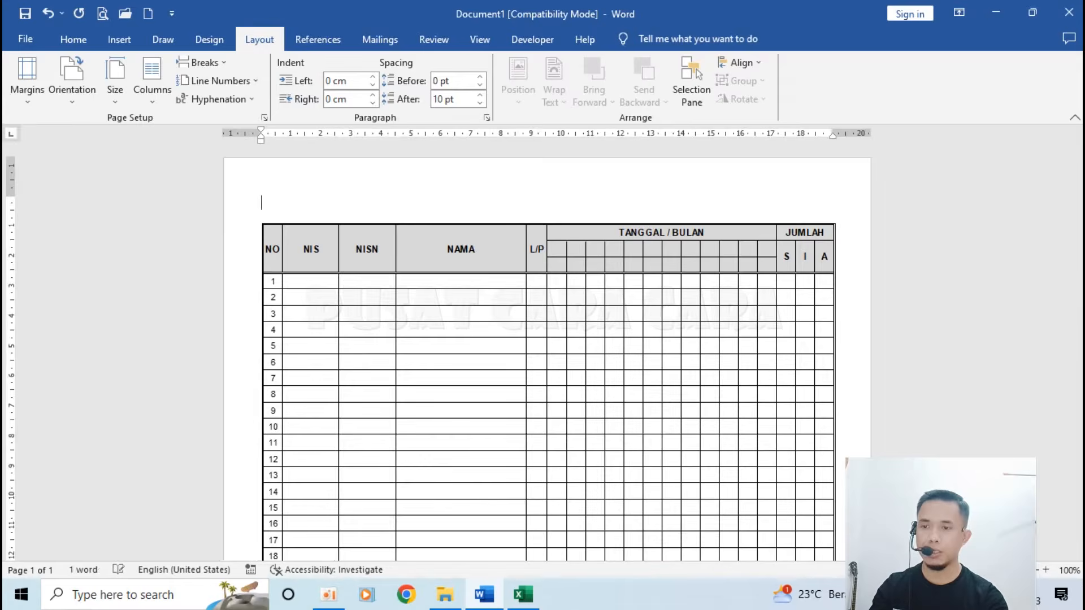
text(ABSENSI SISWA)
triple_click(297, 187)
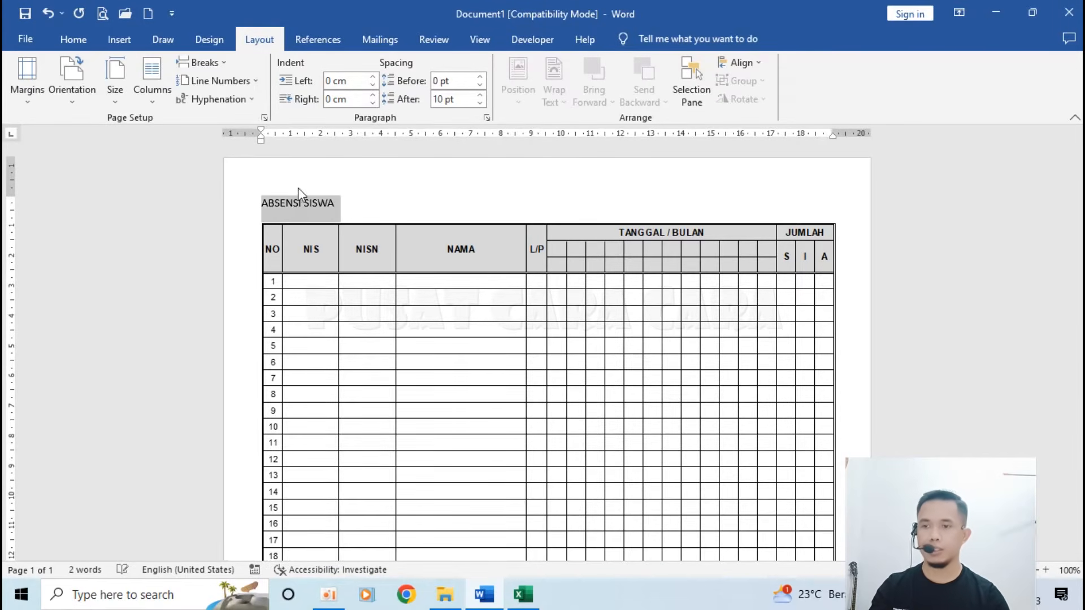
click(73, 39)
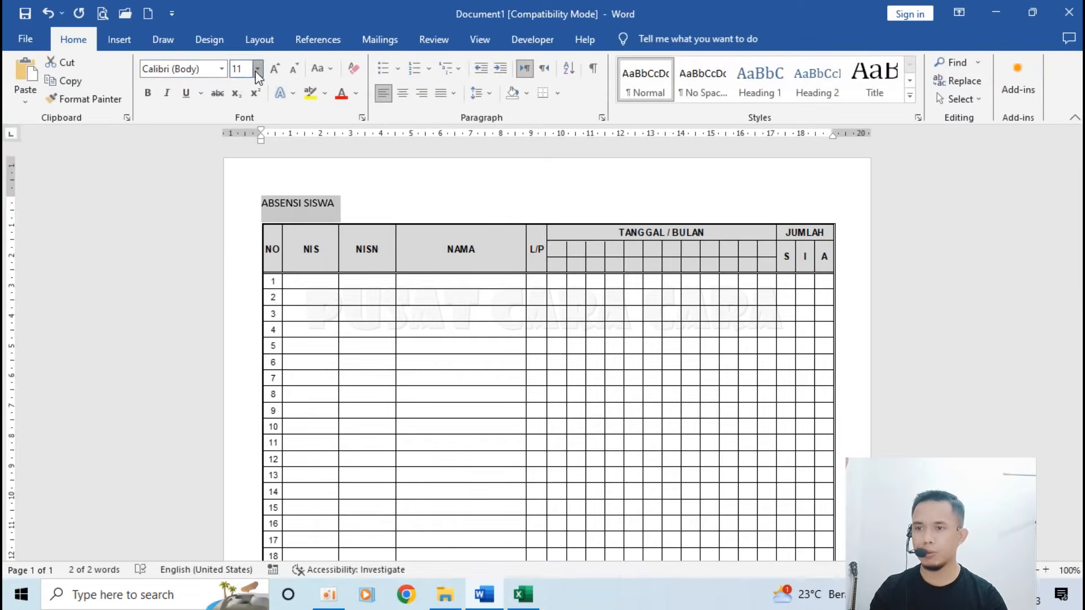
click(258, 68)
click(241, 148)
click(148, 92)
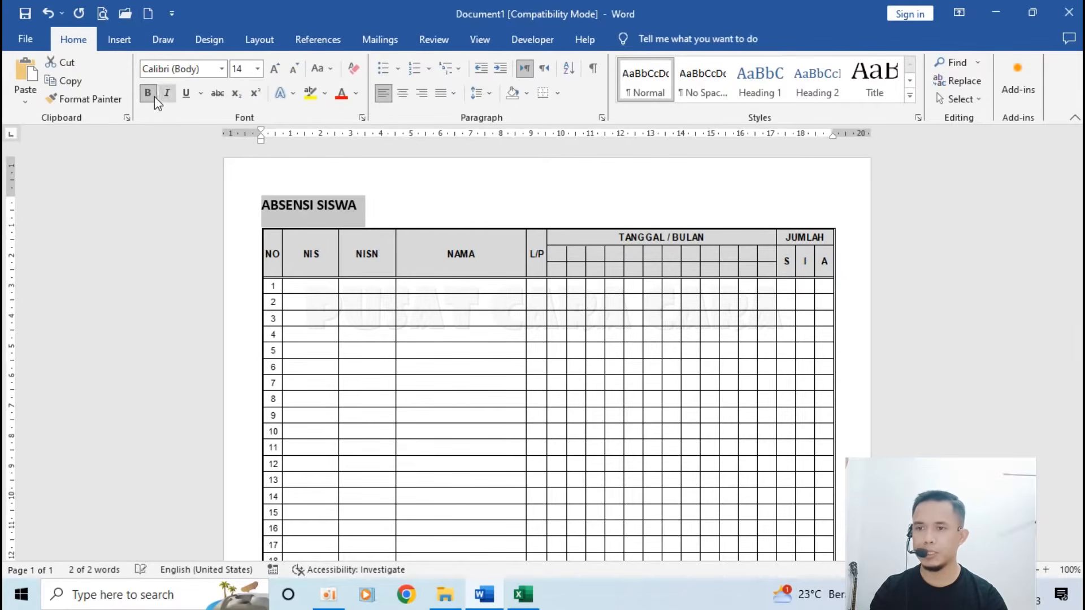
click(402, 92)
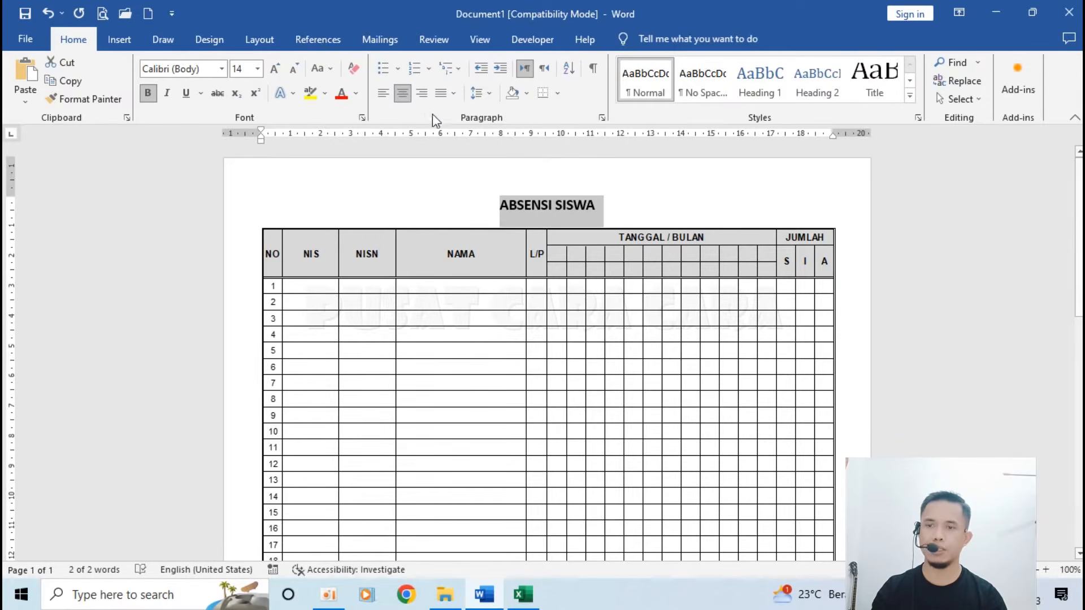
click(609, 220)
scroll(607, 219, down, 3)
scroll(607, 219, up, 3)
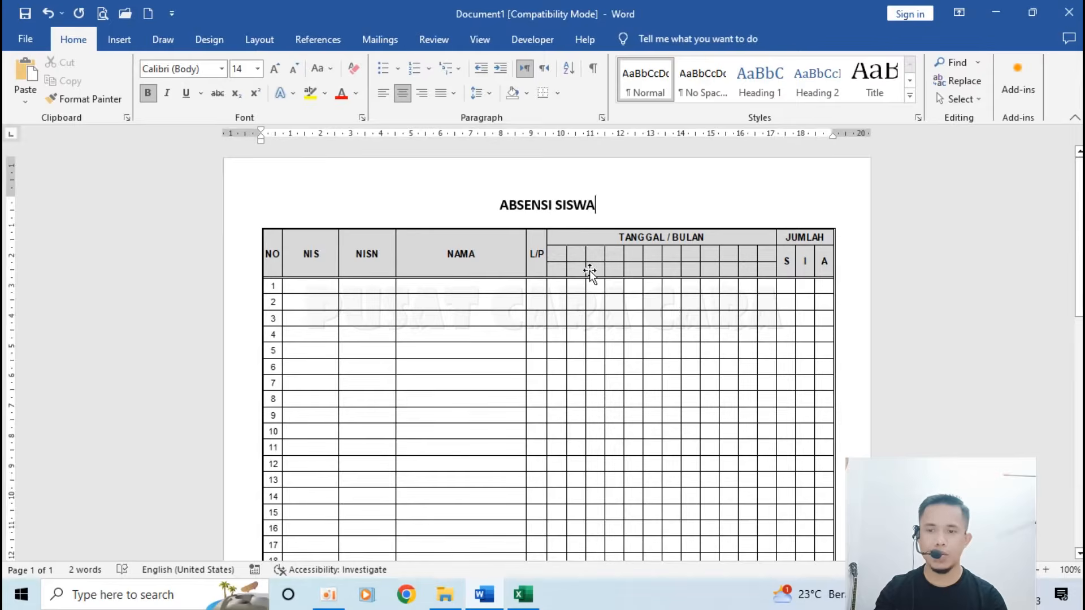
click(654, 299)
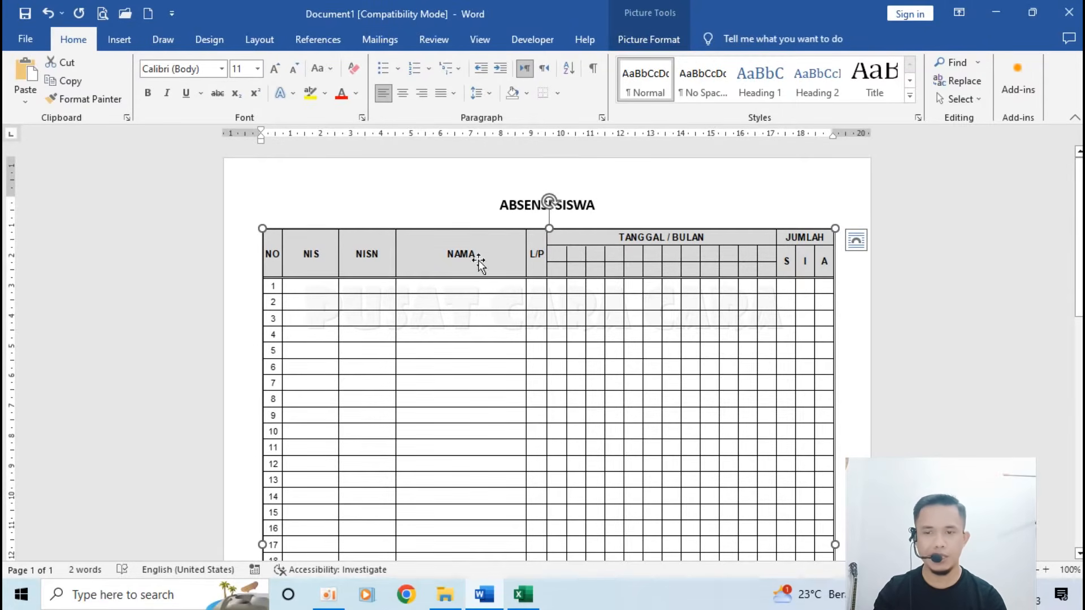
click(523, 597)
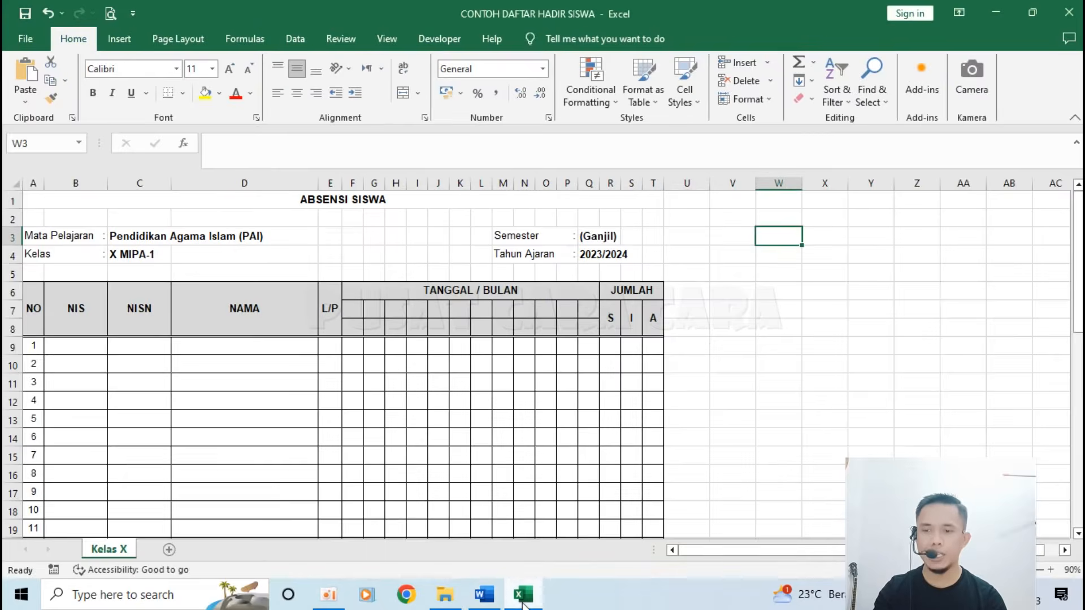
click(193, 347)
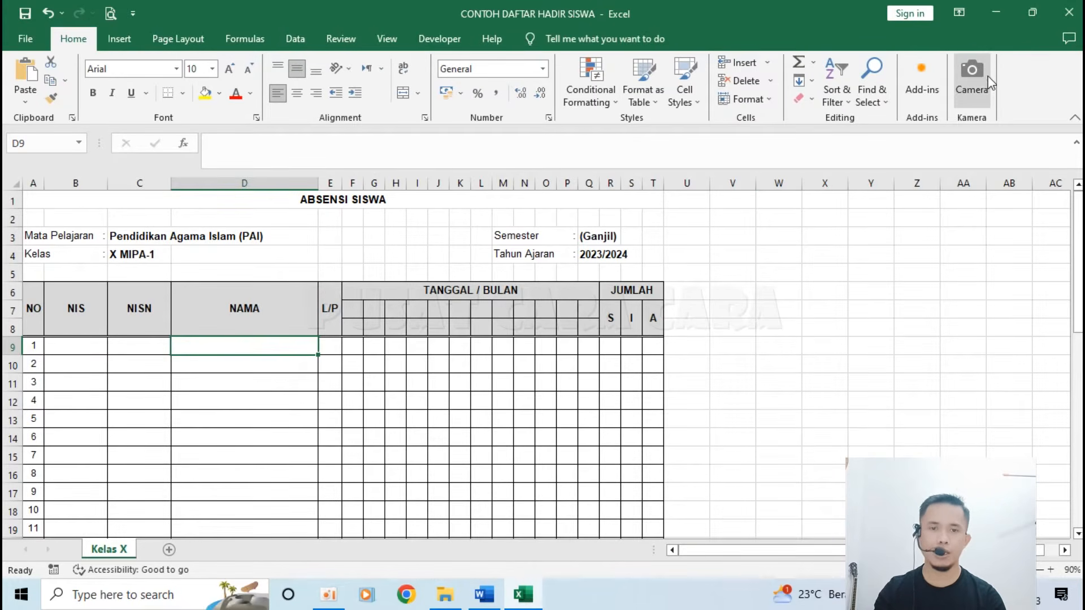
click(705, 257)
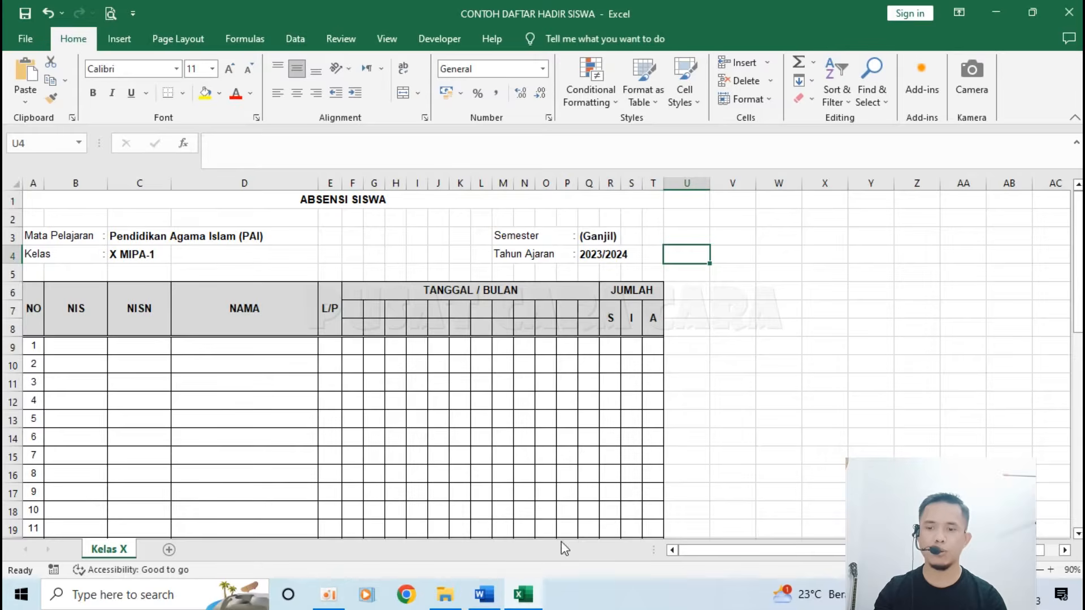
click(484, 595)
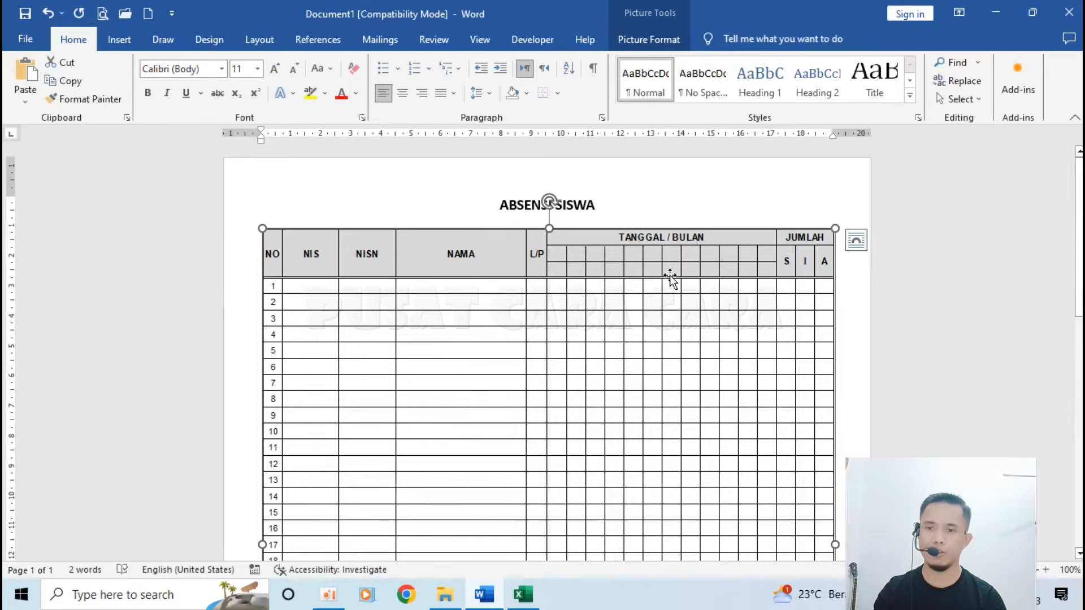
click(626, 216)
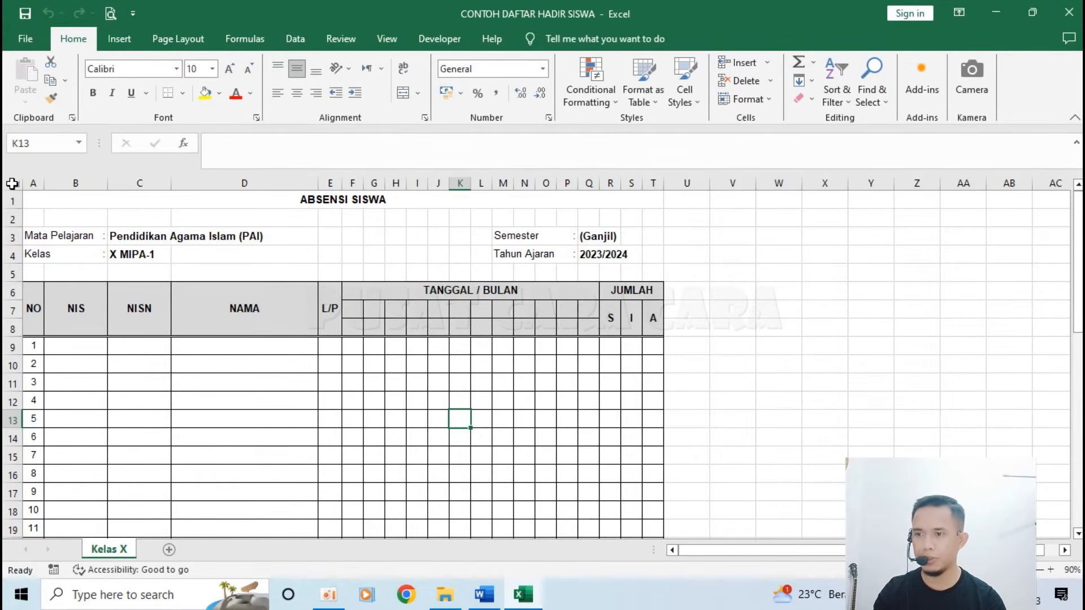
Copy the entire Kelas X worksheet in Excel and switch to the blank Word document
click(12, 183)
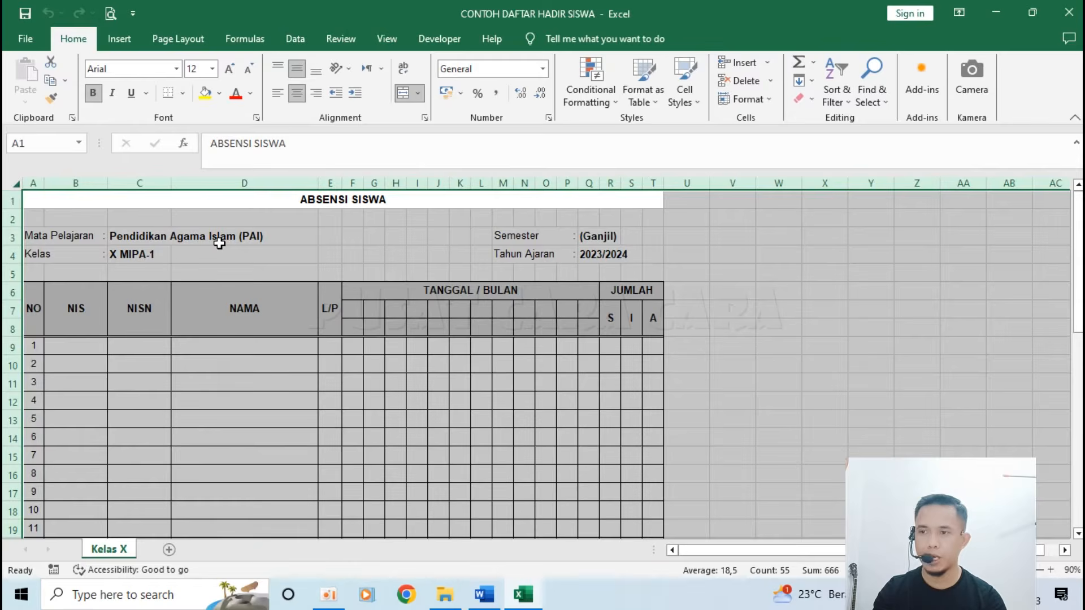
key(ctrl+c)
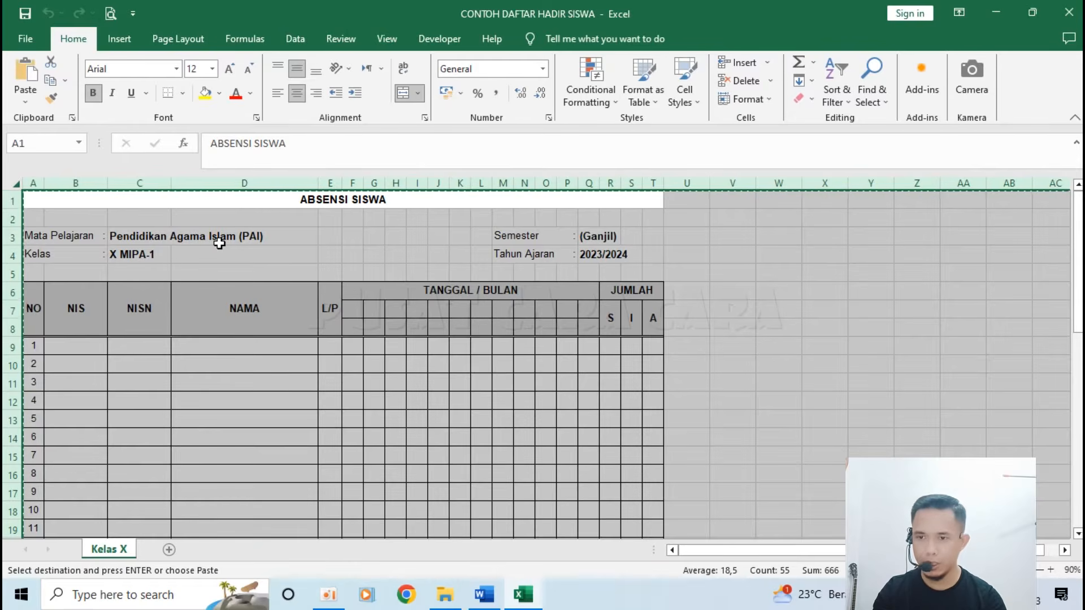
click(485, 598)
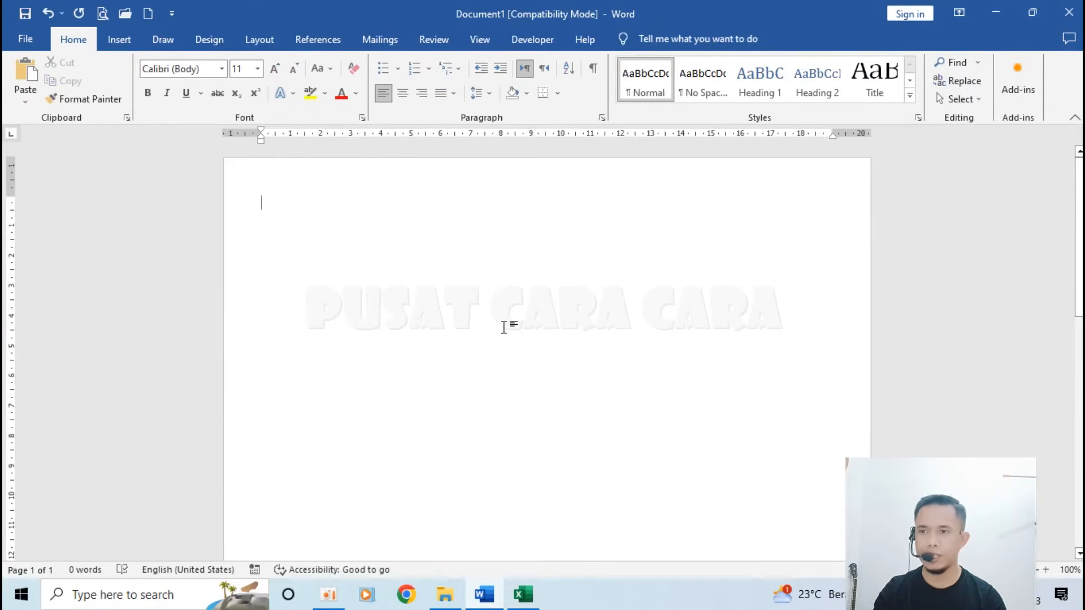
Insert an Excel spreadsheet object into the document and paste the copied worksheet over all its cells
click(124, 47)
click(120, 77)
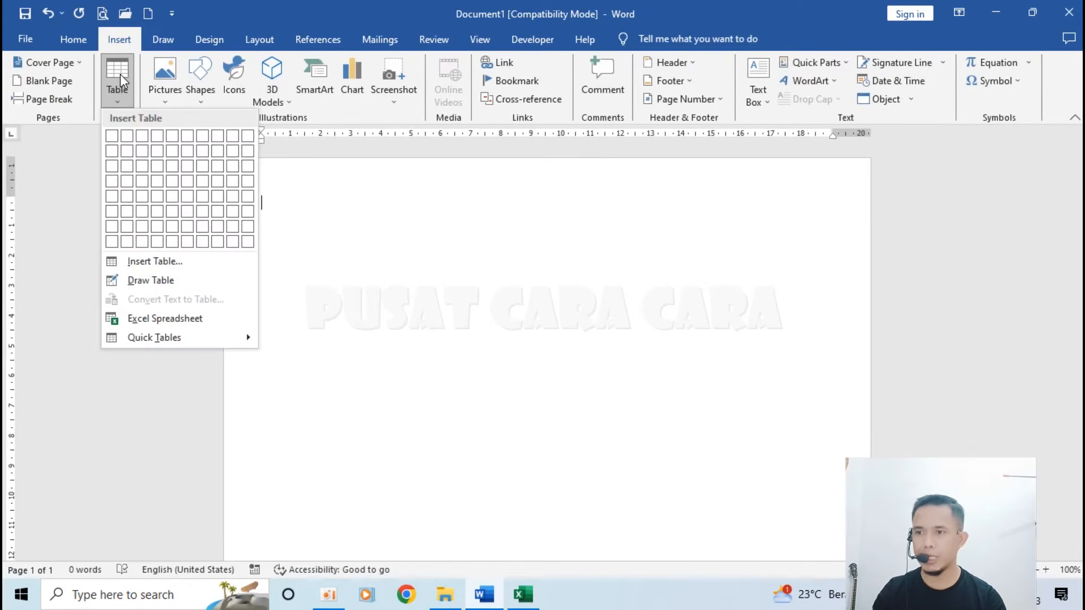
click(196, 318)
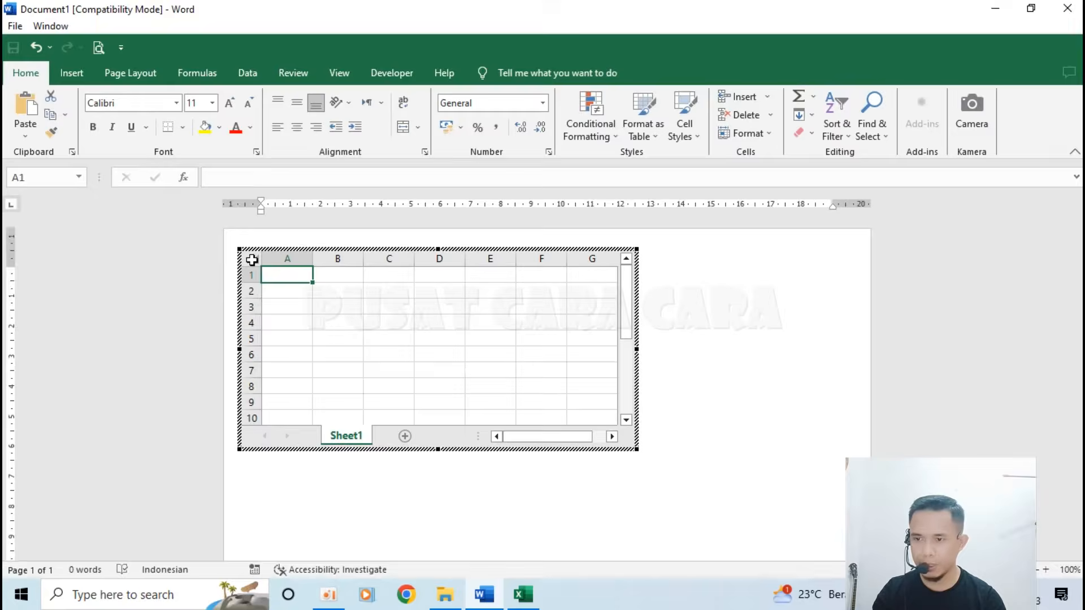
click(252, 260)
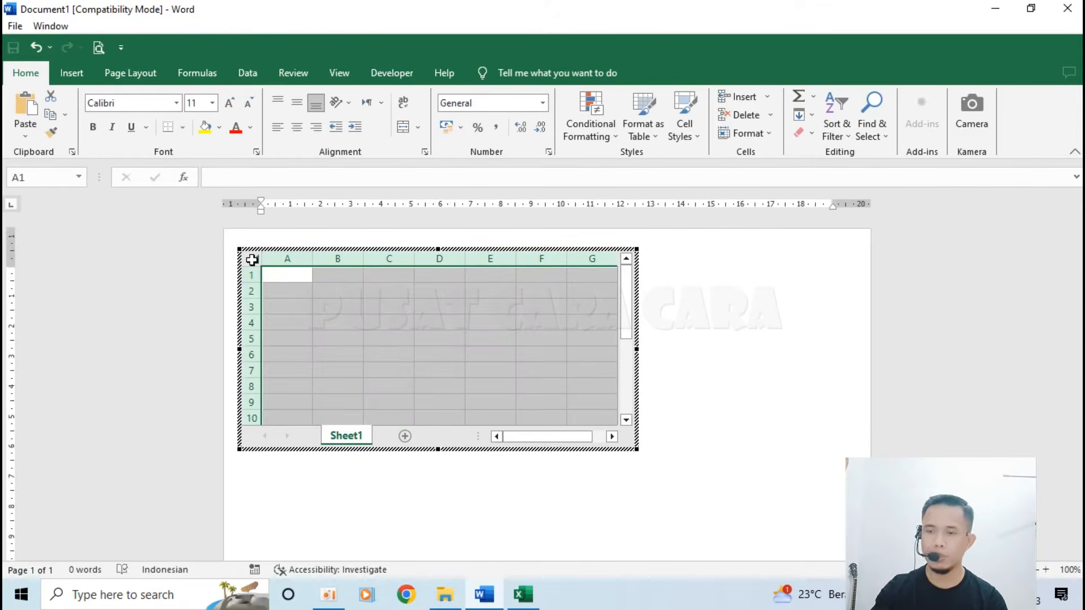
key(ctrl+v)
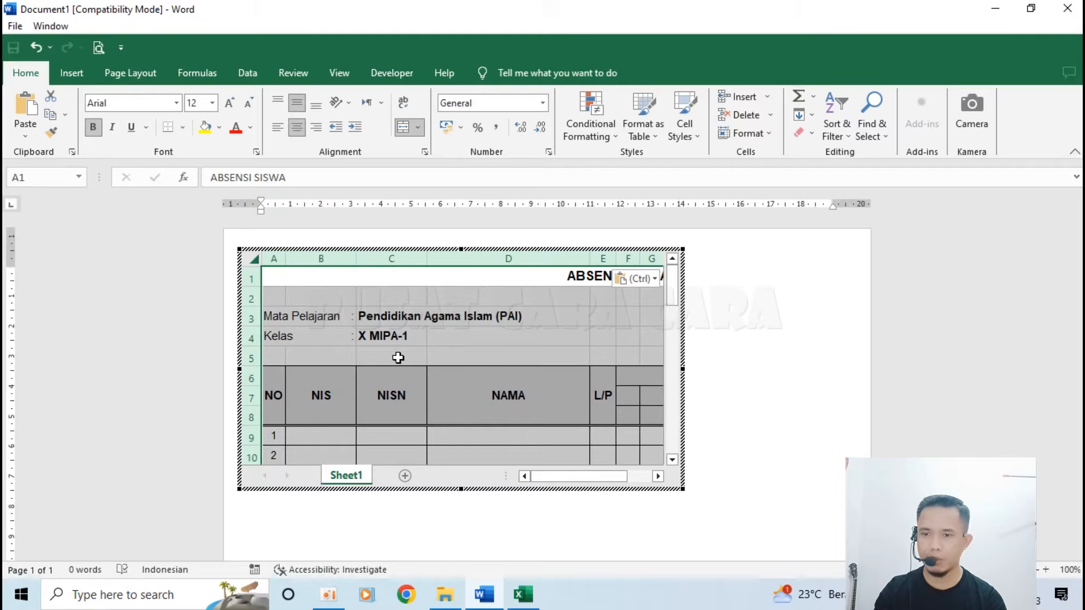
click(399, 358)
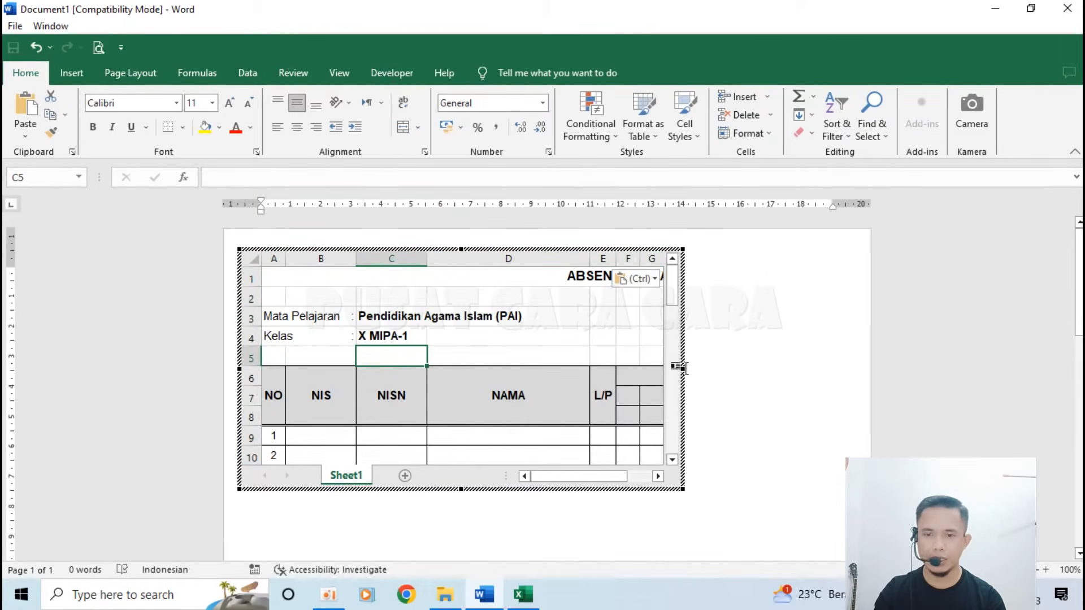
Widen the embedded spreadsheet's frame to show the table's columns A through T
drag(683, 367, 861, 364)
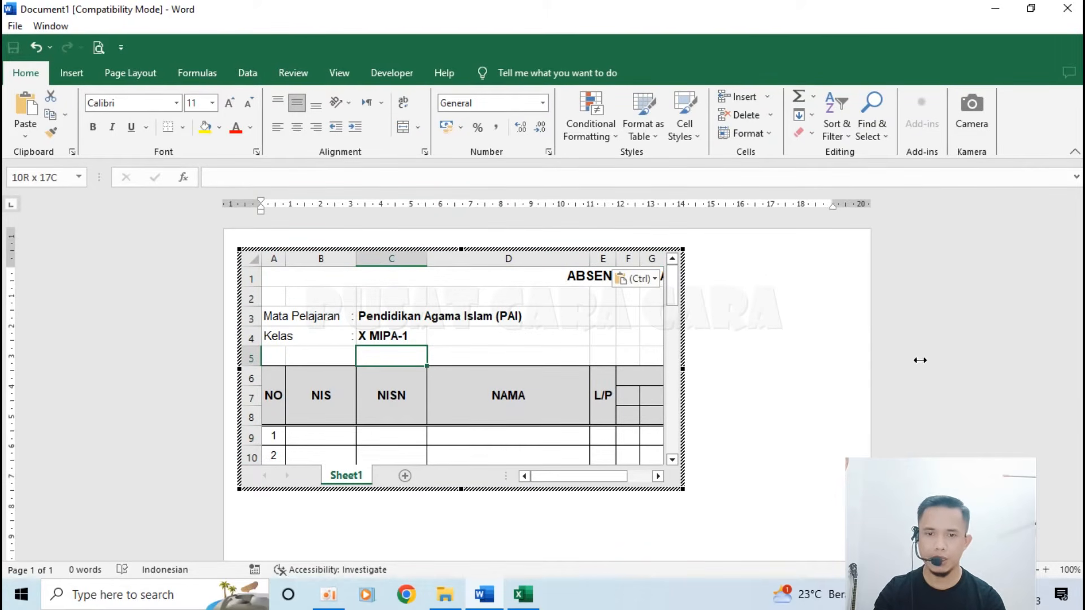
drag(935, 364, 1002, 370)
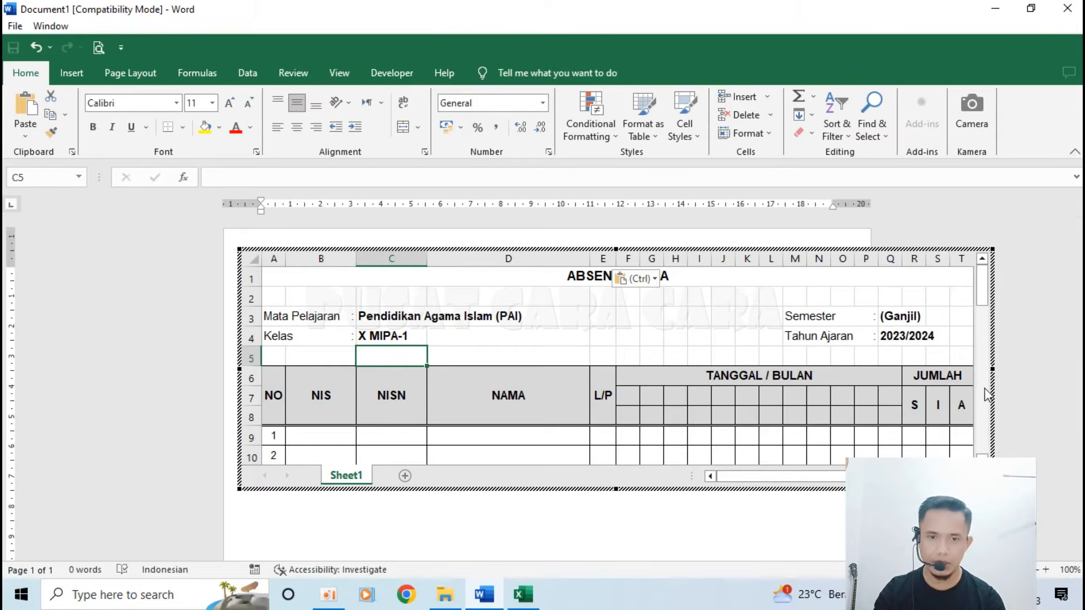
drag(992, 370, 1029, 371)
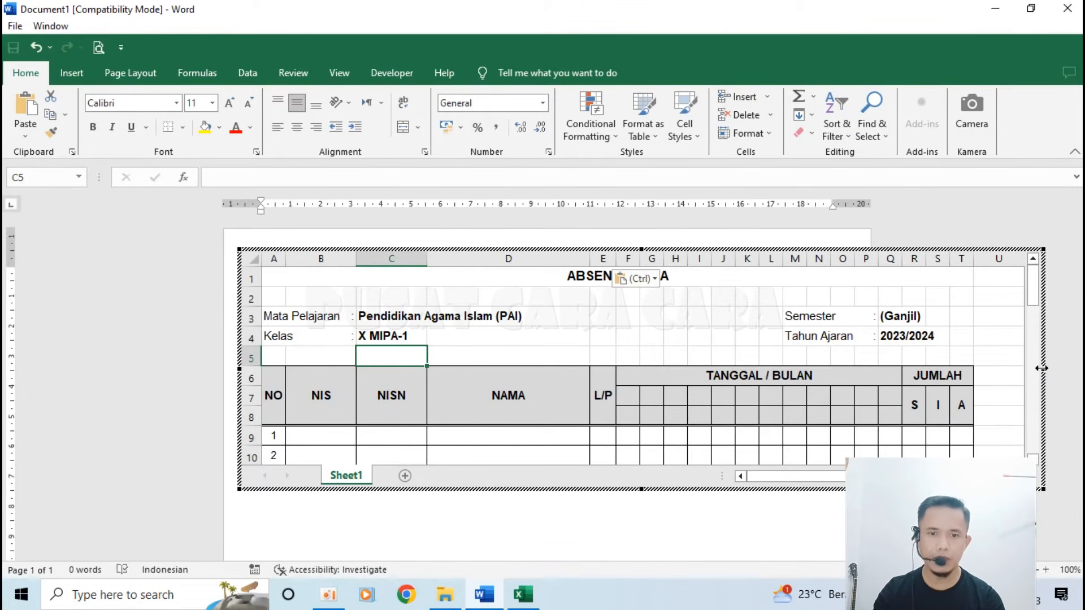
drag(1041, 368, 1007, 376)
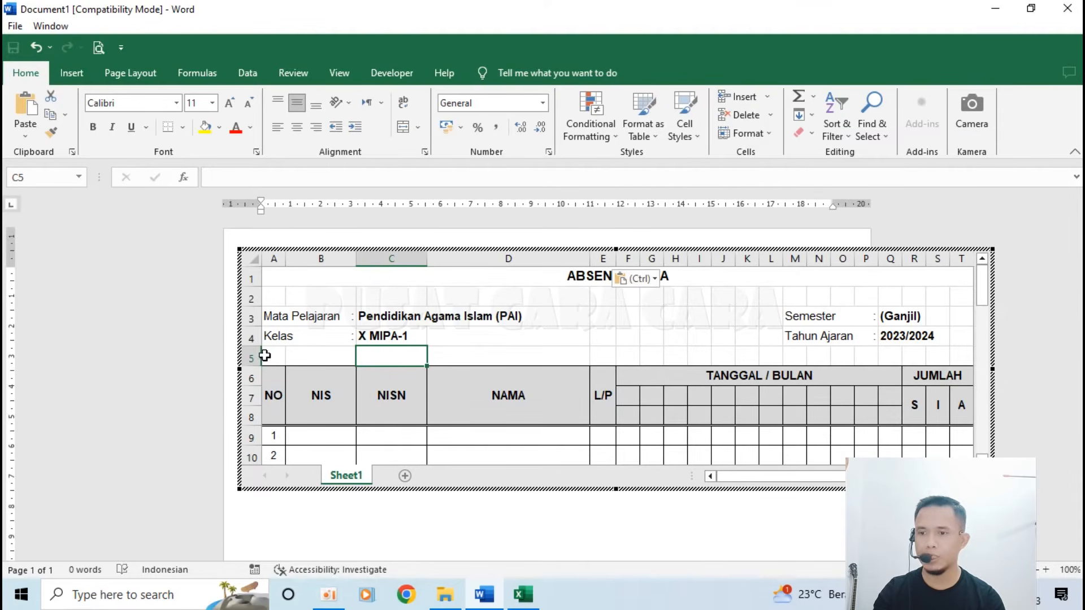
Delete rows 1 to 5 above the table header in the embedded spreadsheet
click(365, 396)
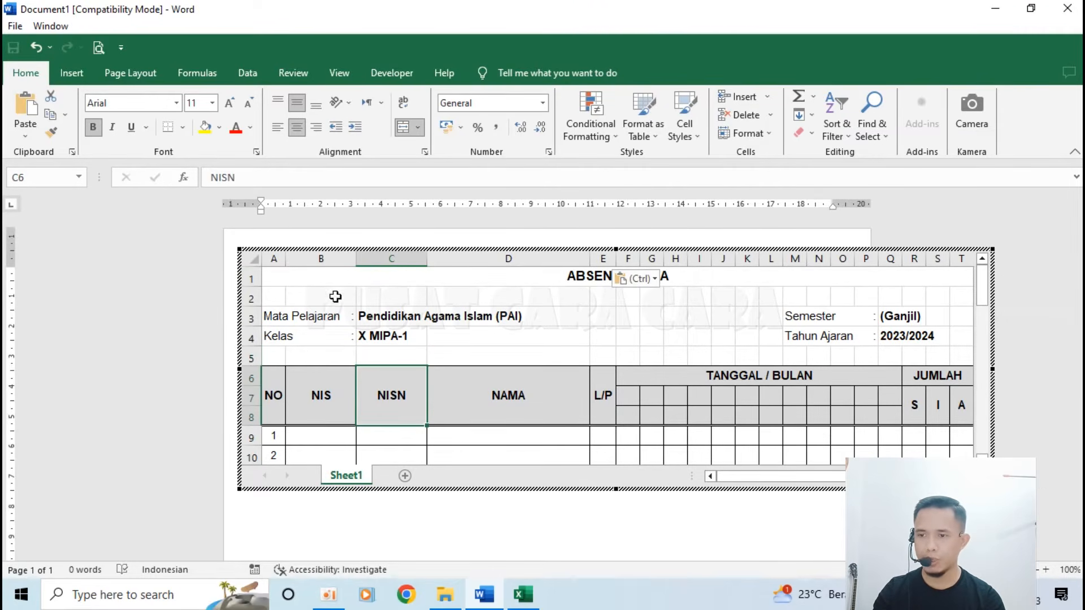
click(255, 279)
drag(255, 280, 246, 357)
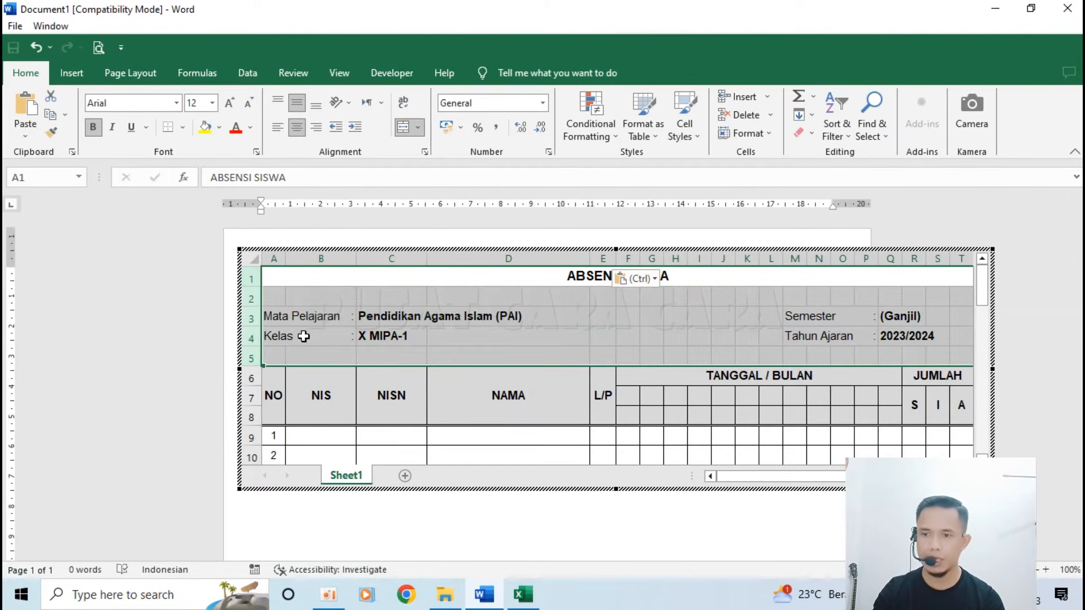
right_click(250, 334)
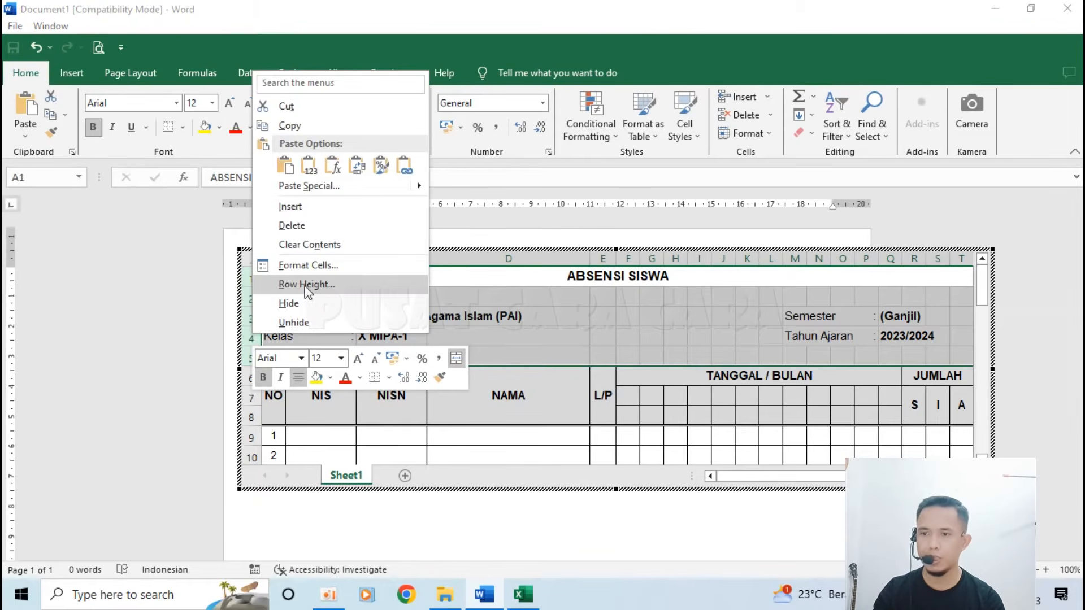
click(304, 226)
click(460, 334)
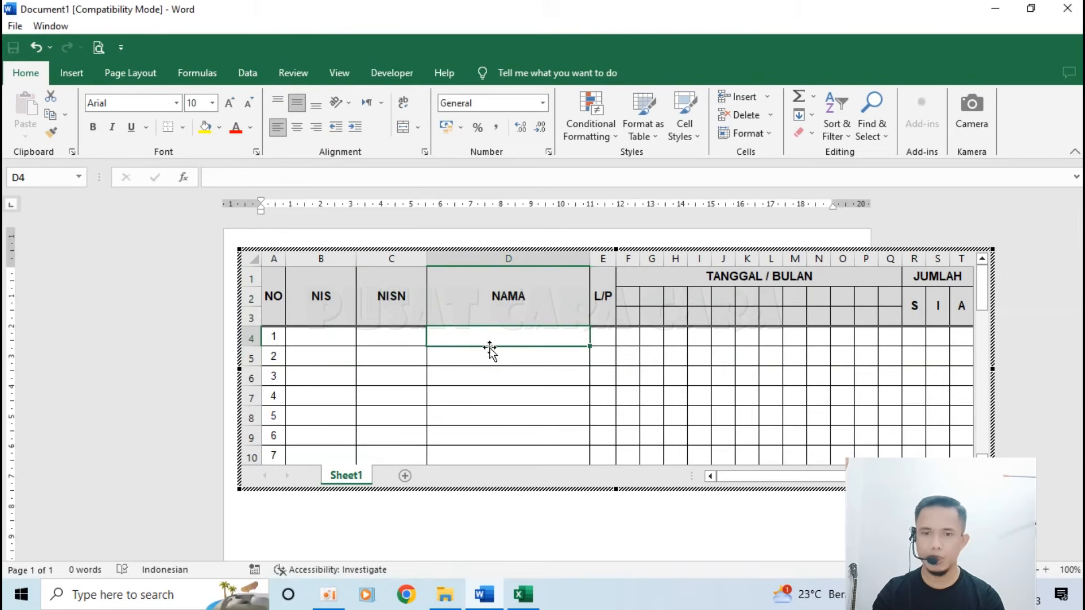
Extend the embedded spreadsheet's frame down to row 39 and exit its editing mode
scroll(580, 399, down, 1)
scroll(580, 399, up, 1)
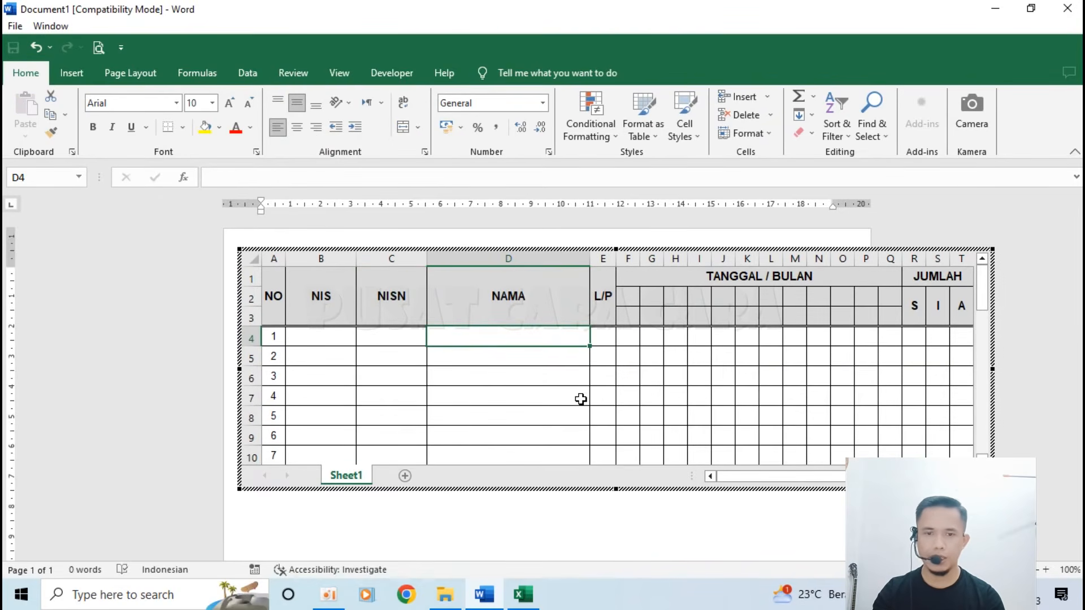
scroll(1013, 314, down, 5)
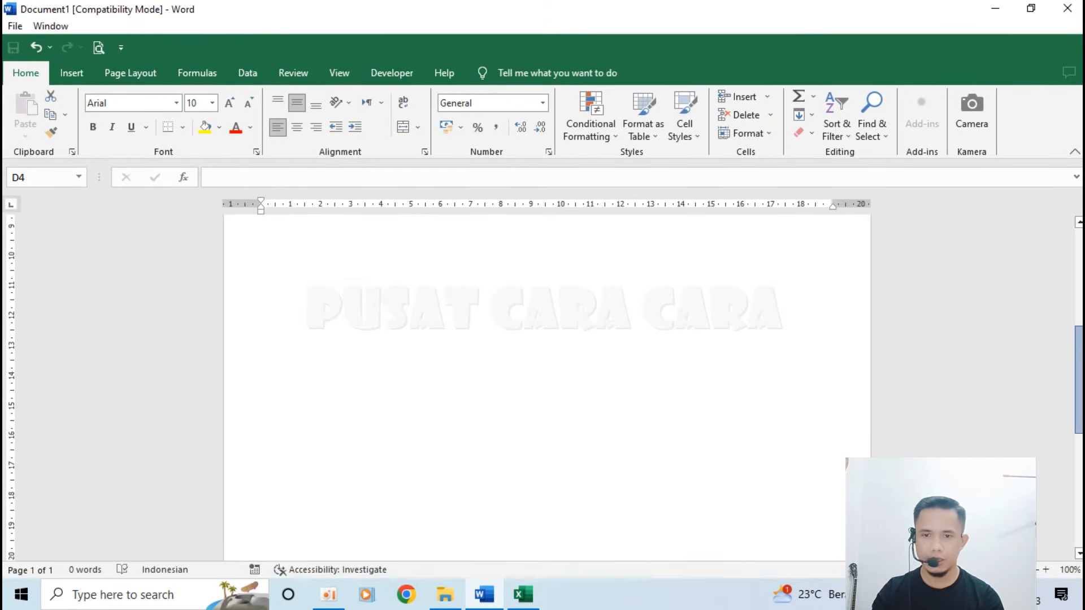
scroll(547, 384, up, 1)
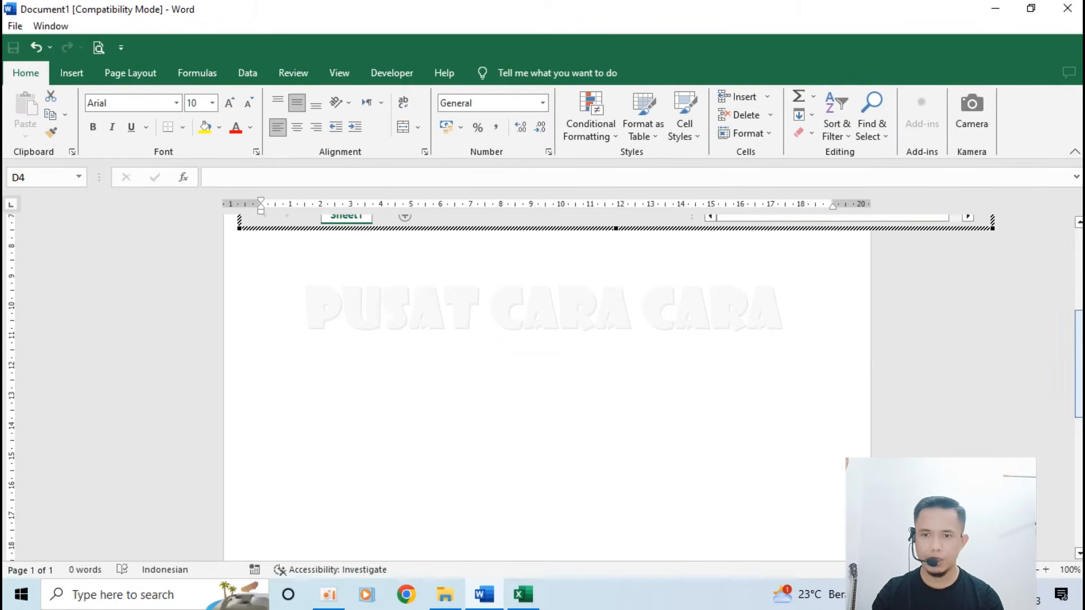
drag(616, 229, 615, 526)
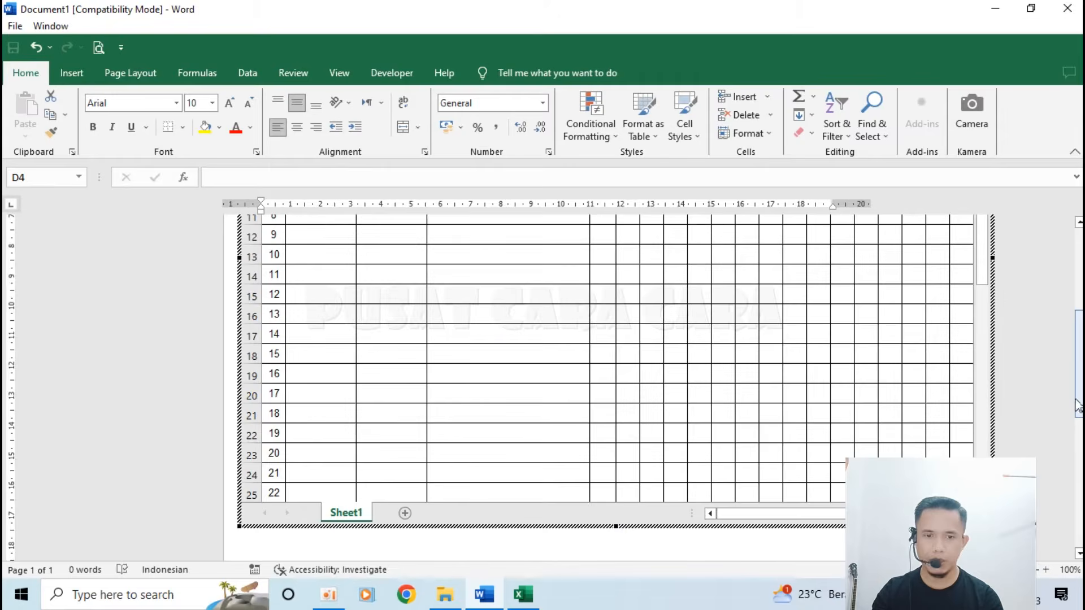
drag(1077, 406, 1076, 498)
drag(616, 218, 615, 443)
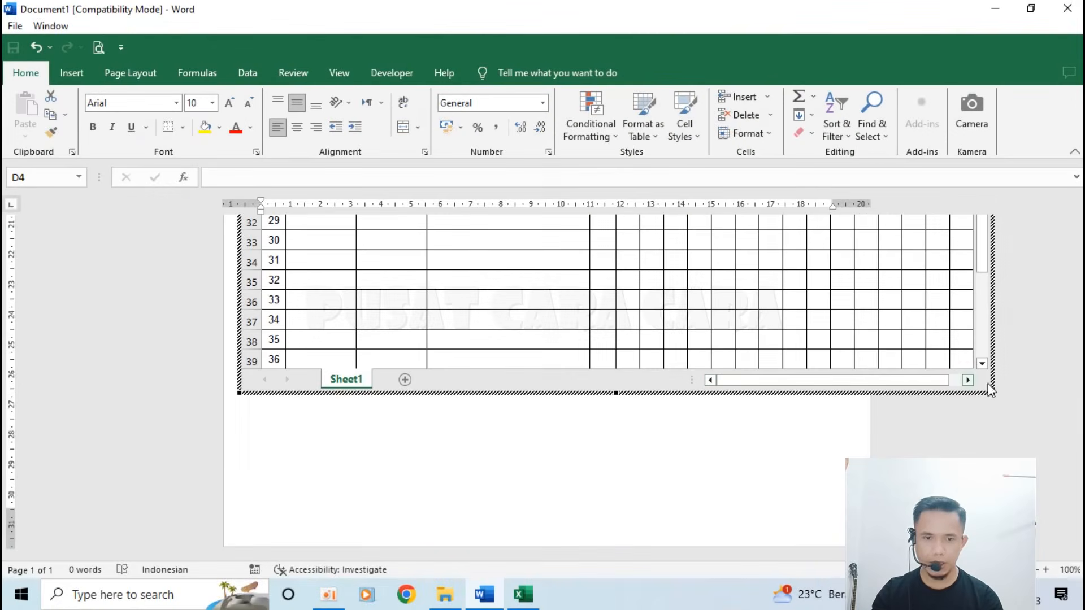
drag(1079, 493, 1078, 278)
double_click(461, 316)
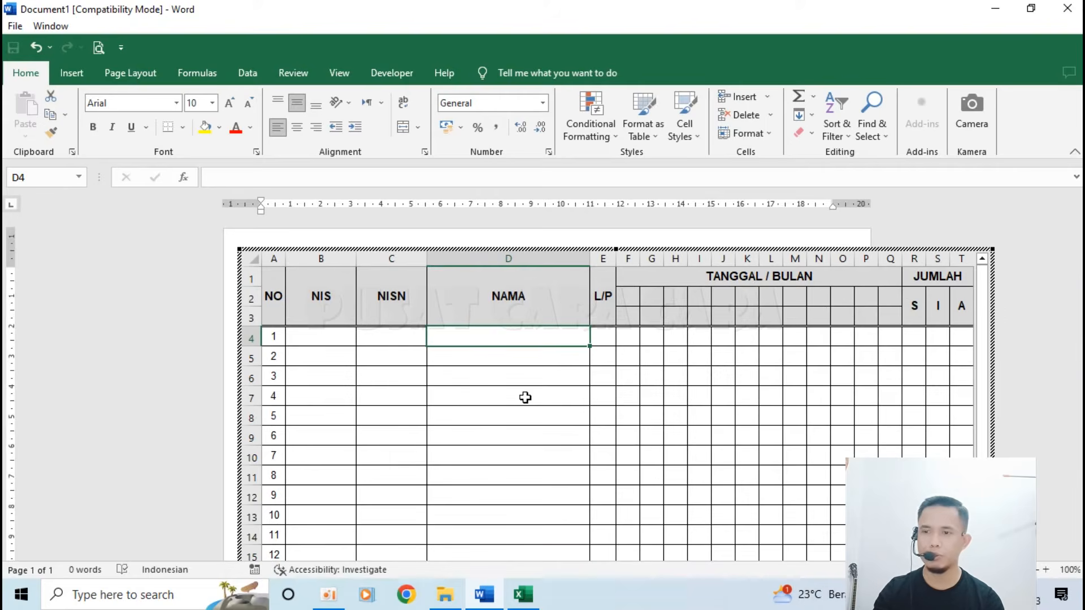
click(225, 317)
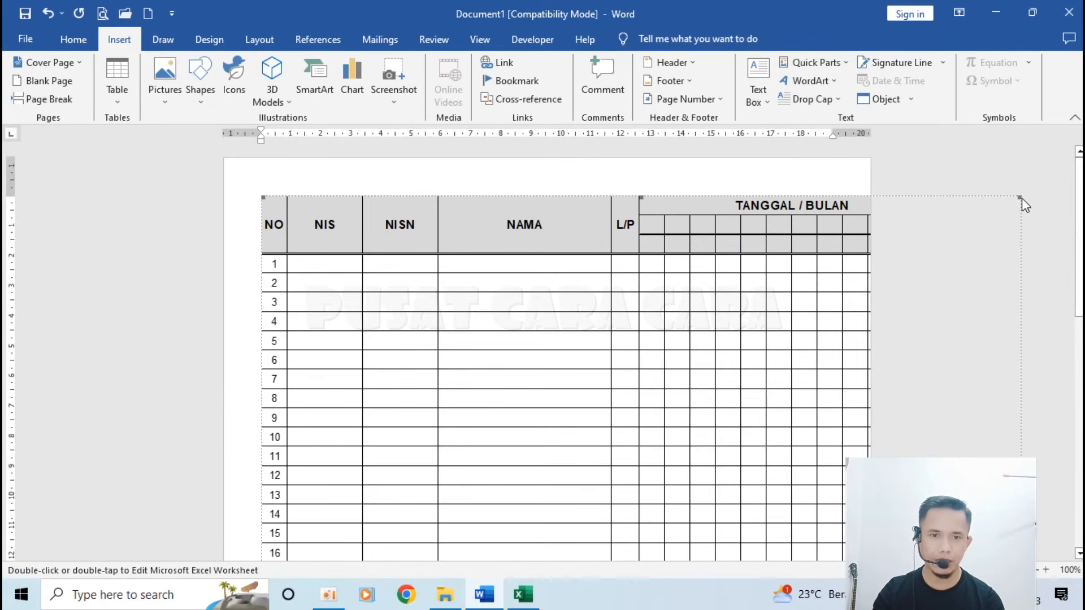
Shrink the embedded spreadsheet proportionally until the whole attendance table fits within the page's side margins, and deselect it
drag(1020, 196, 805, 369)
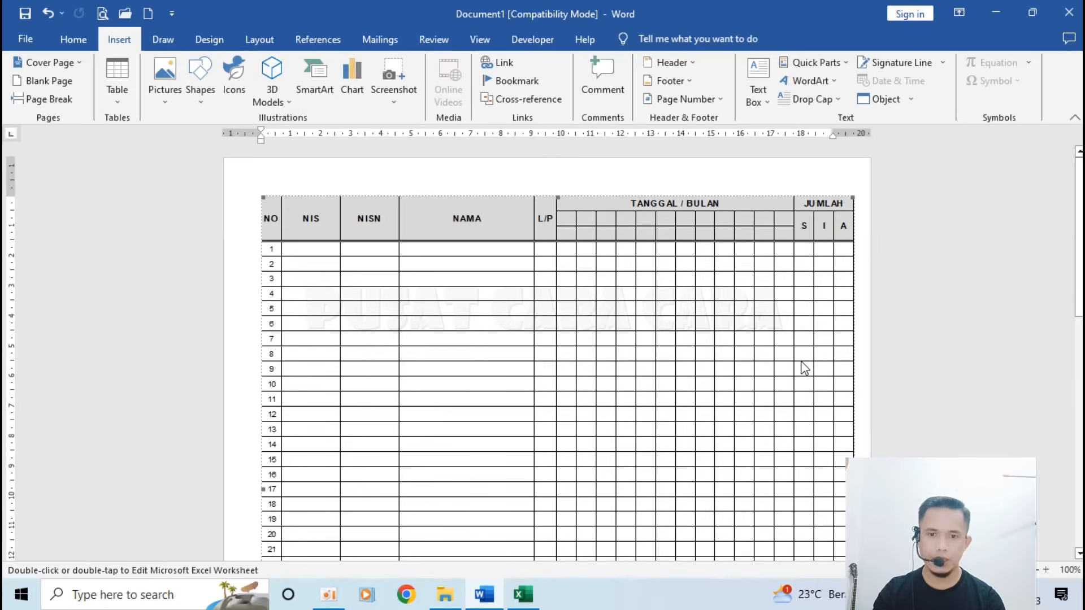
drag(852, 217, 813, 260)
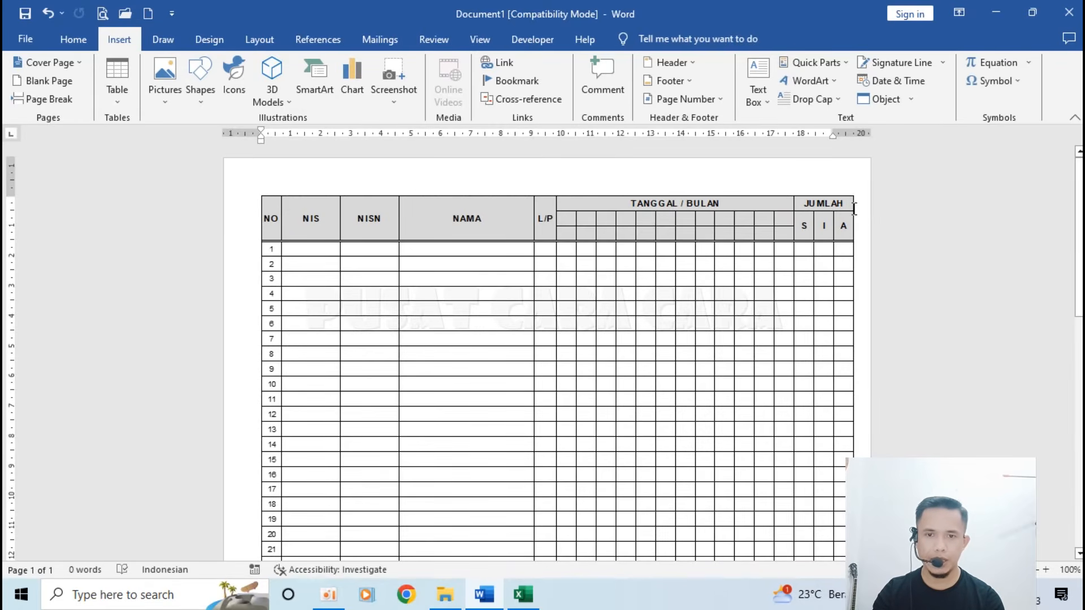
click(835, 212)
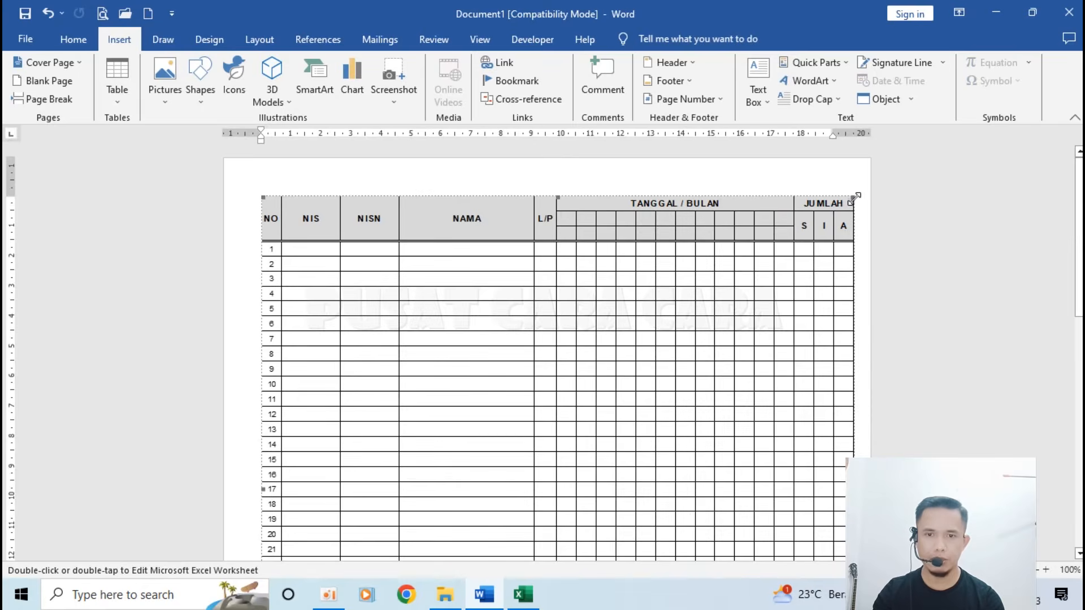
drag(853, 198, 825, 232)
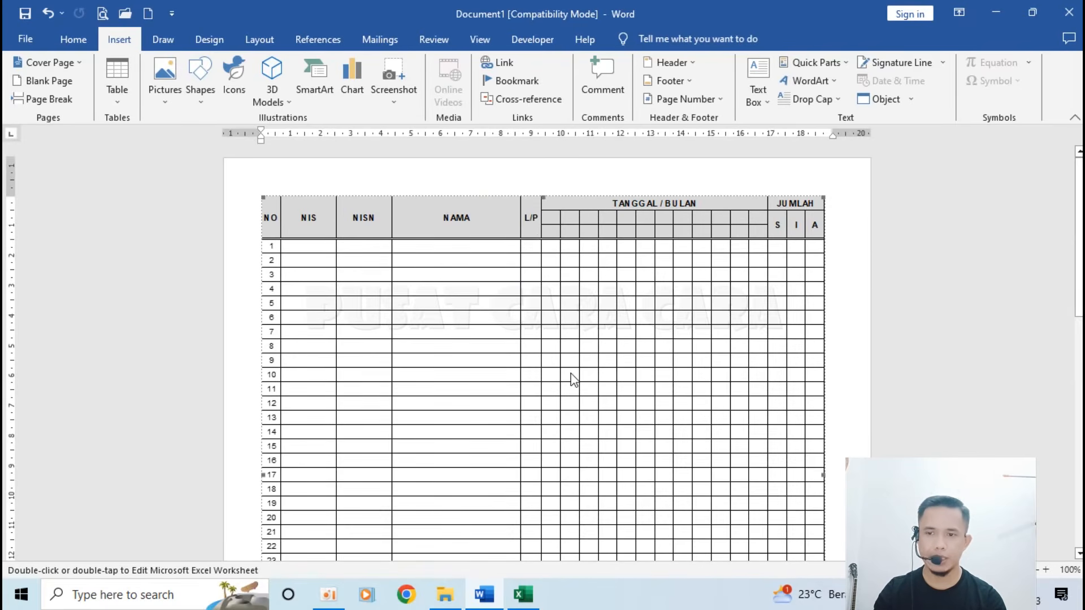
click(496, 305)
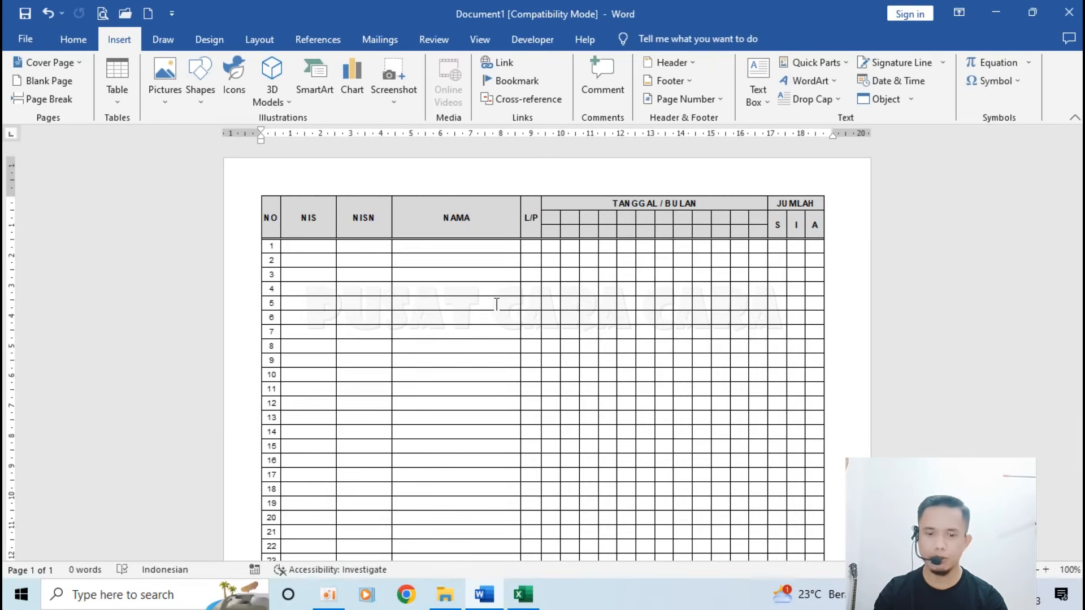
Add the title "ABSENSI SISWA" on its own line above the embedded attendance table
key(ctrl+z)
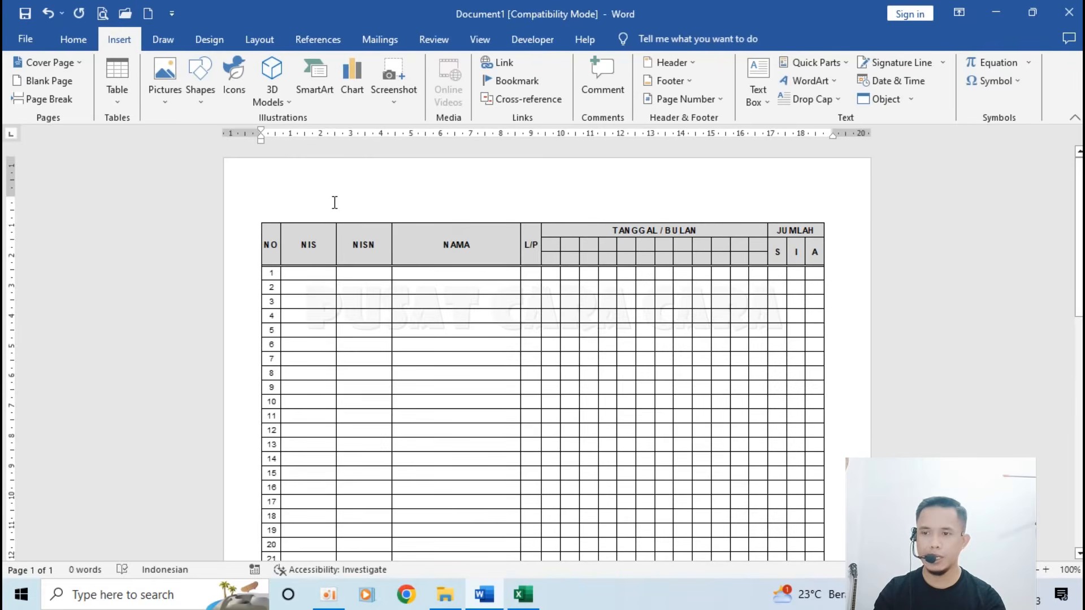
click(295, 200)
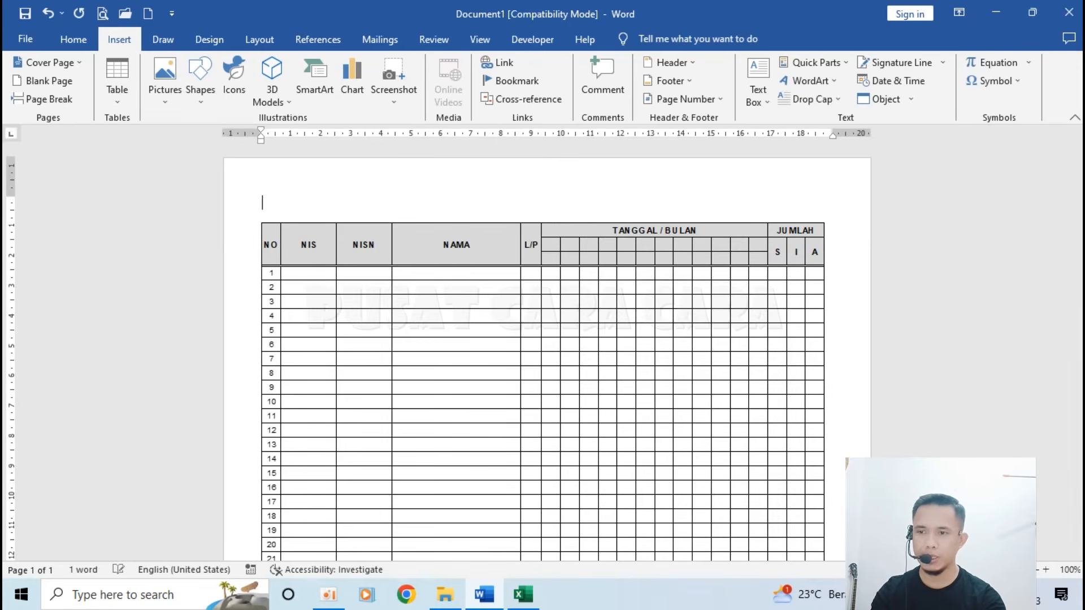
text(ABSENSI SISWA)
Make the ABSENSI SISWA title bold, centered and 14 pt
drag(261, 202, 338, 199)
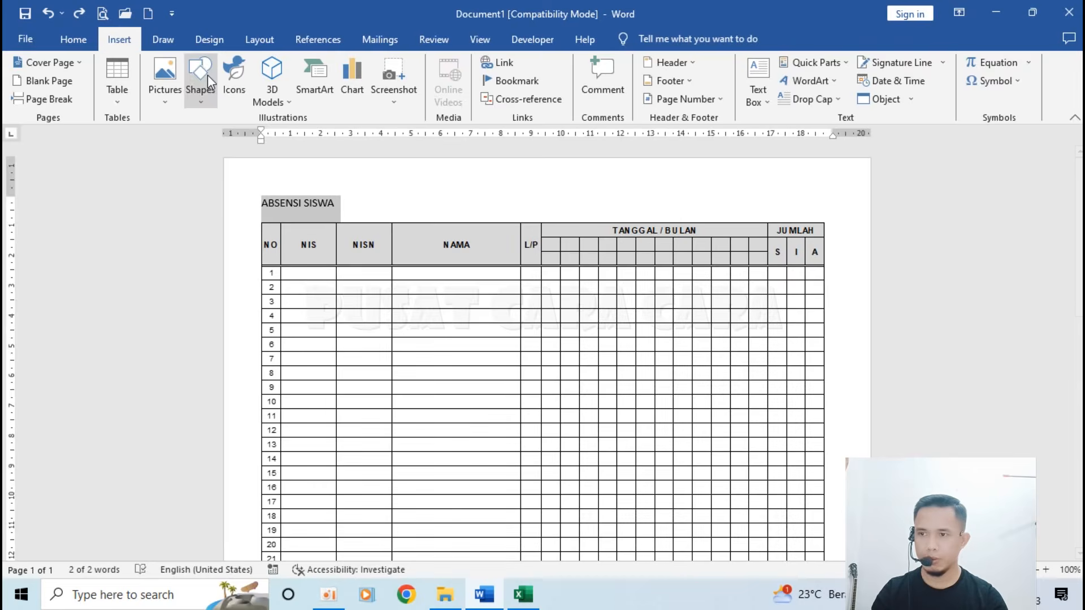
click(85, 40)
click(148, 93)
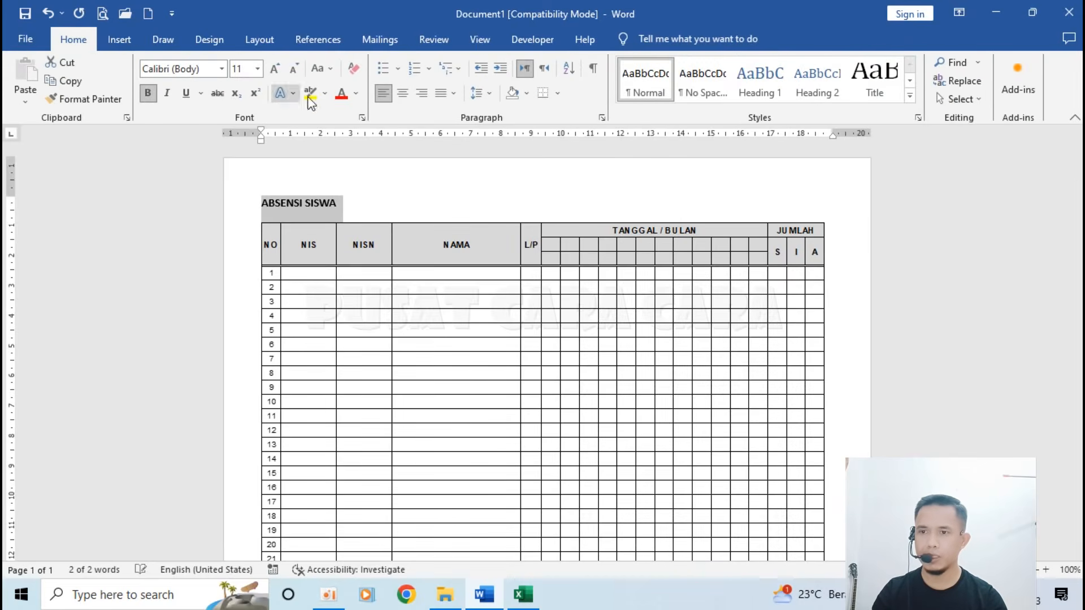
click(400, 97)
click(257, 68)
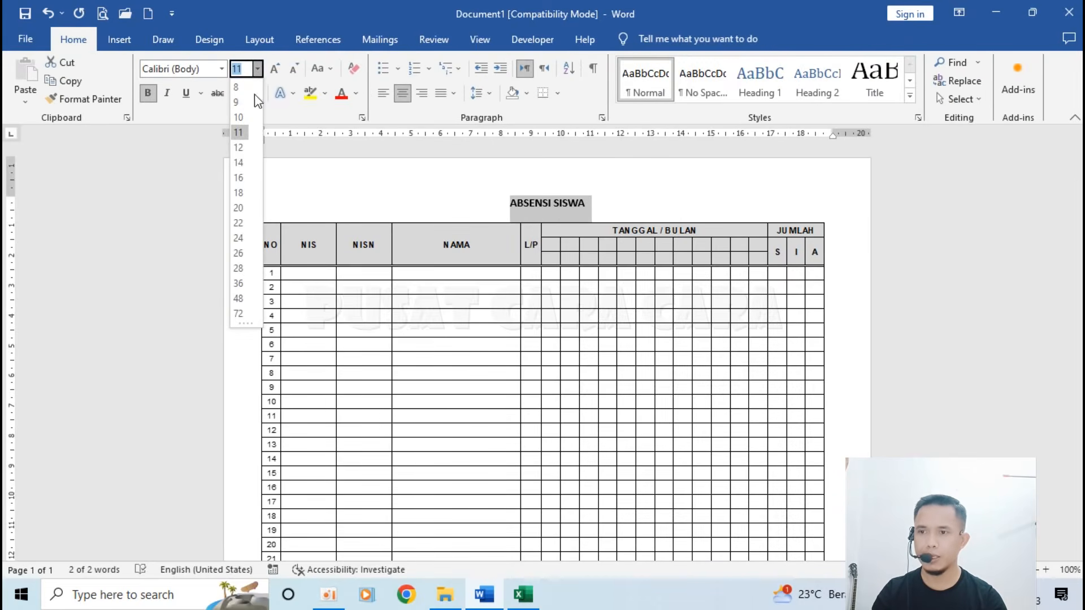
click(239, 165)
Switch to Excel, close the source workbook CONTOH DAFTAR HADIR SISWA and return to the Word document
click(660, 315)
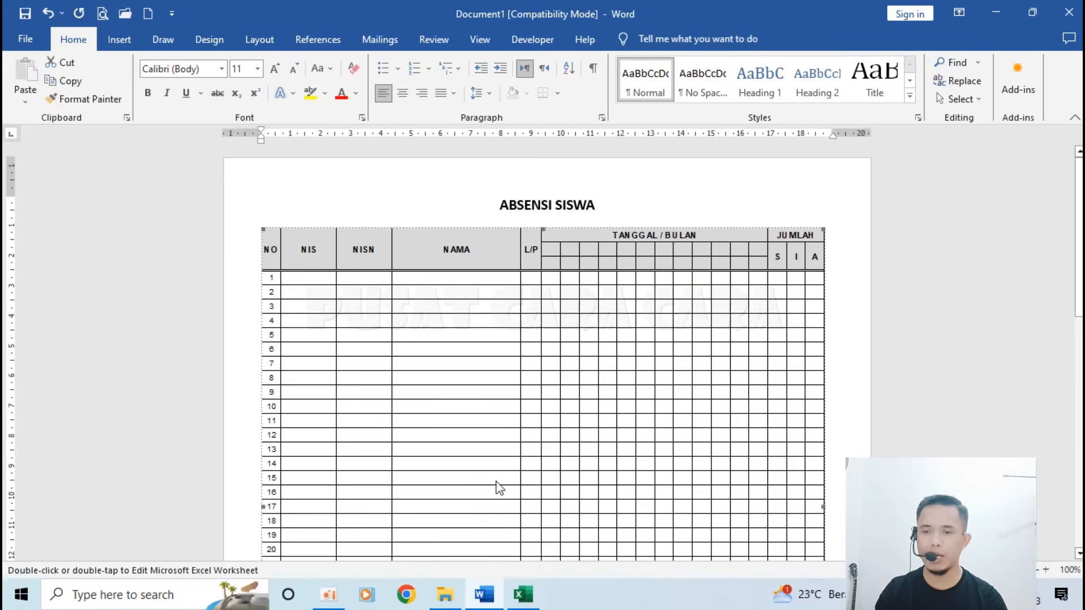
double_click(499, 456)
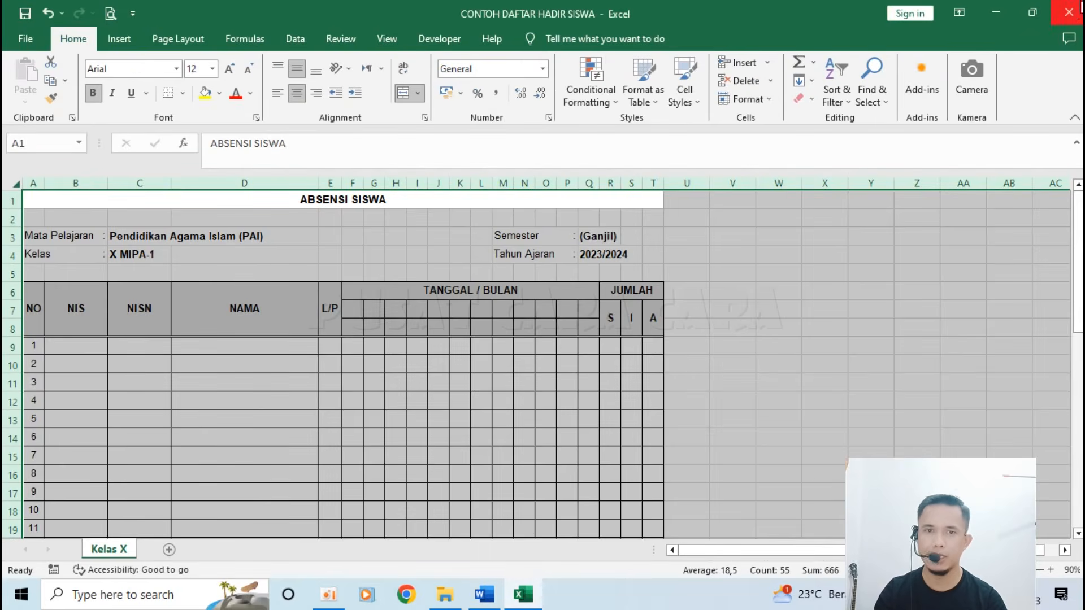
click(1068, 13)
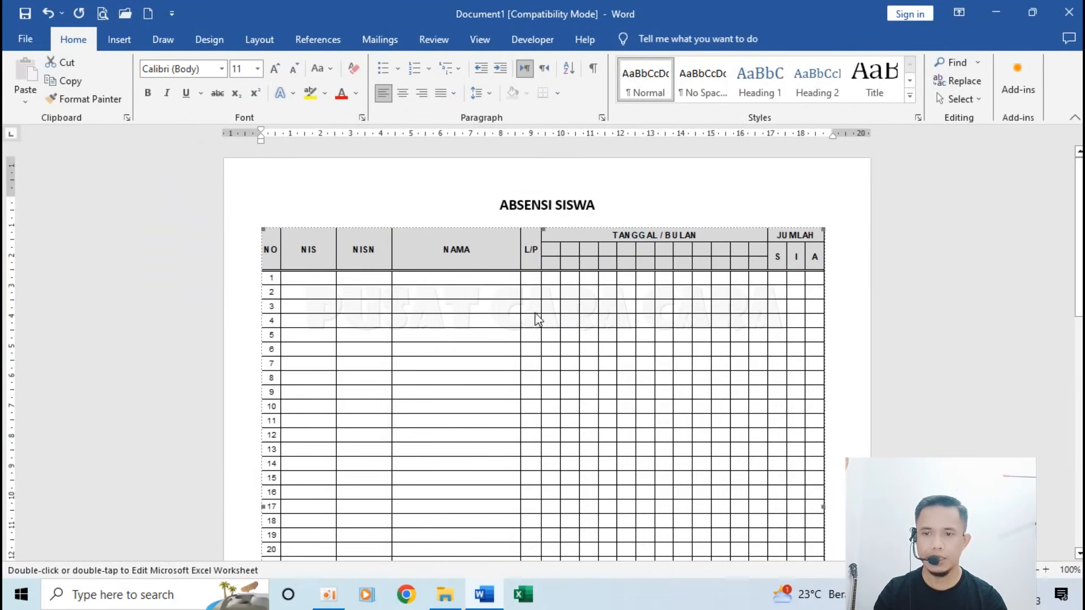
Edit the embedded spreadsheet to fill student 1's NIS and NISN numbers and the name "nama siswa 1", and exit its editing mode
double_click(482, 317)
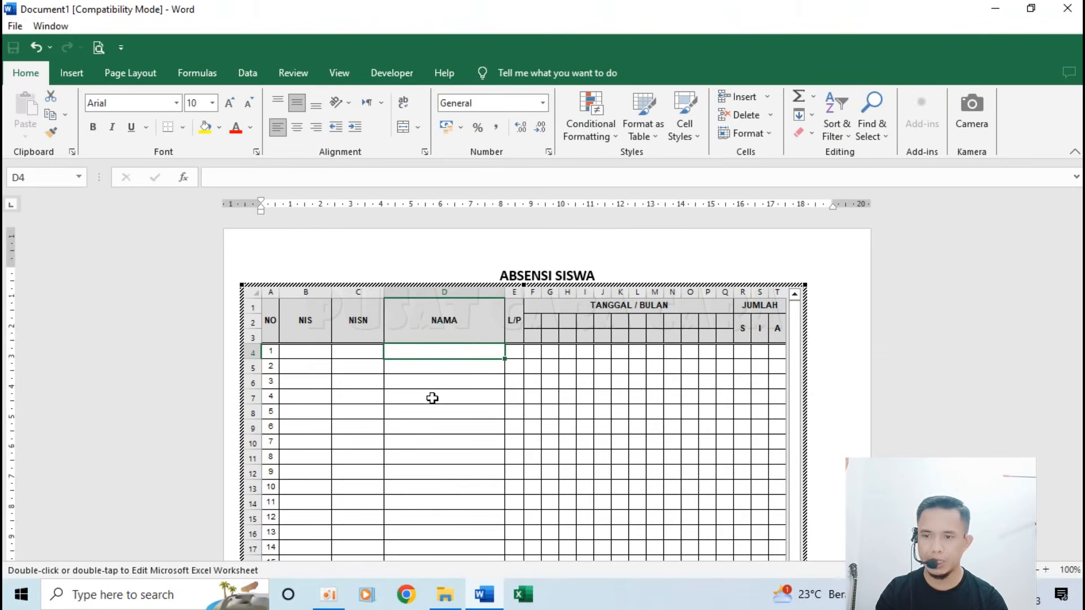
click(307, 353)
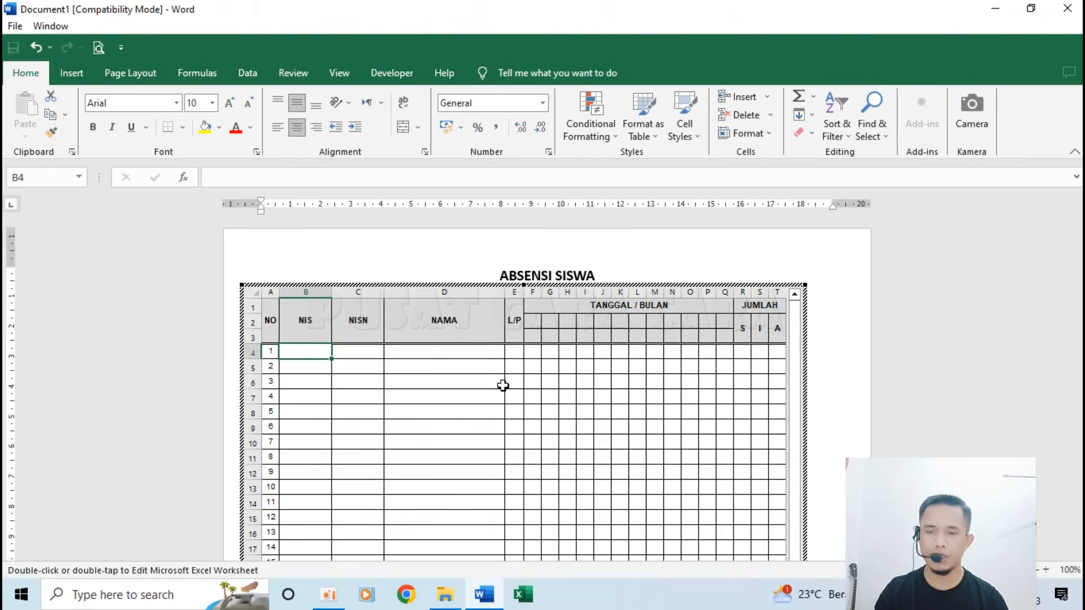
text(1231)
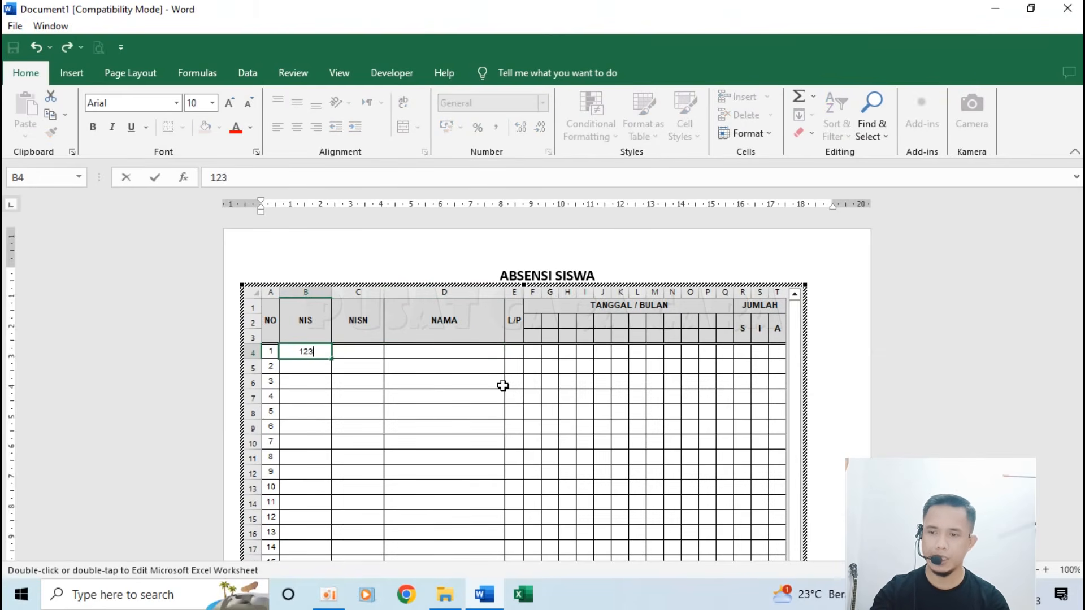
key(Tab)
text(234234)
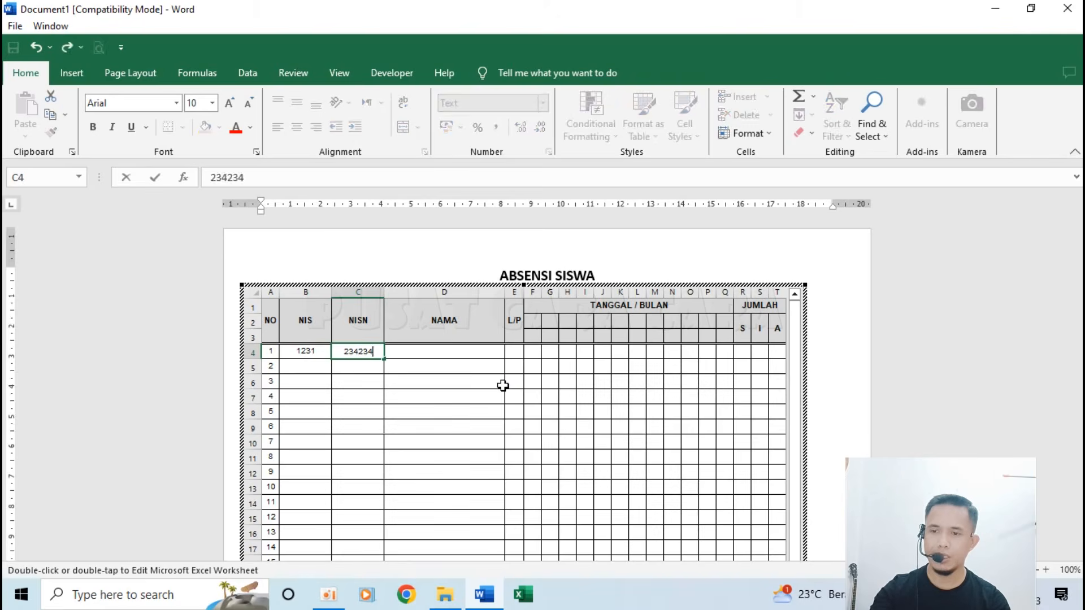
key(Tab)
text(nama)
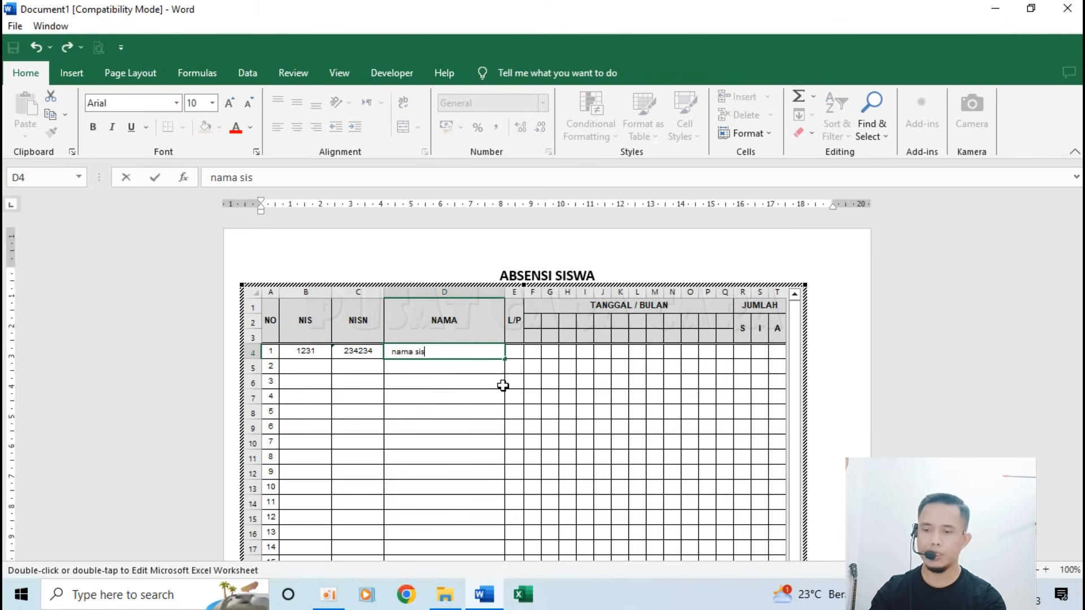
click(462, 413)
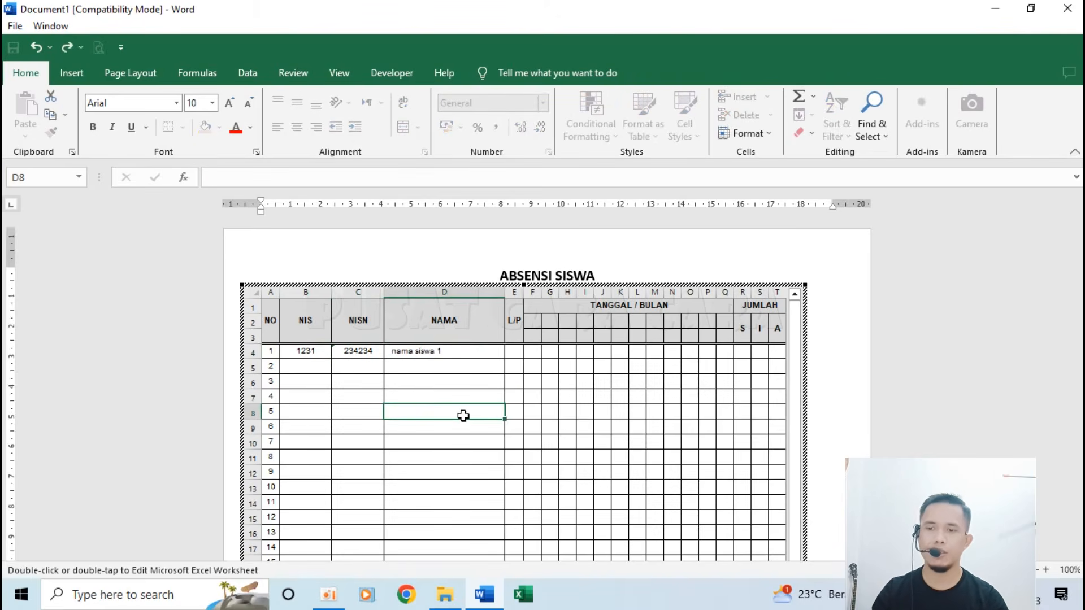
click(840, 252)
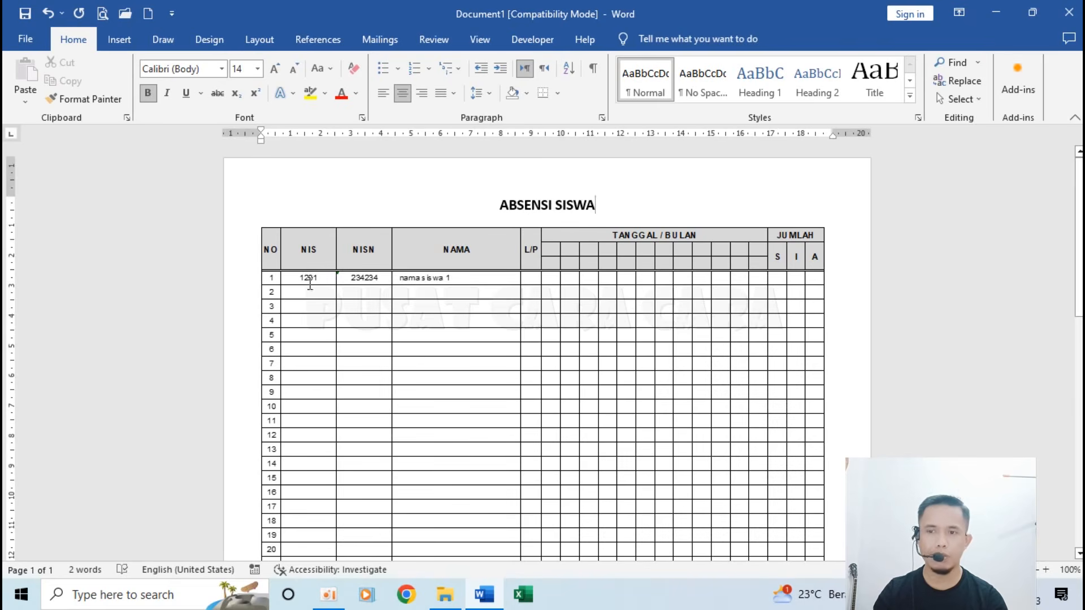
click(809, 288)
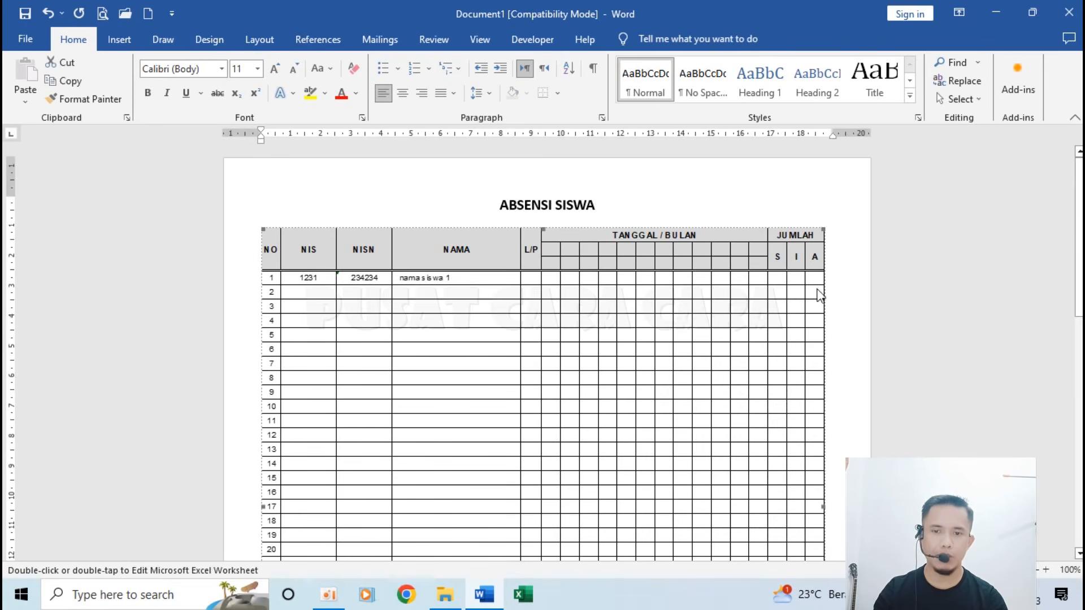
click(850, 277)
scroll(783, 299, up, 5)
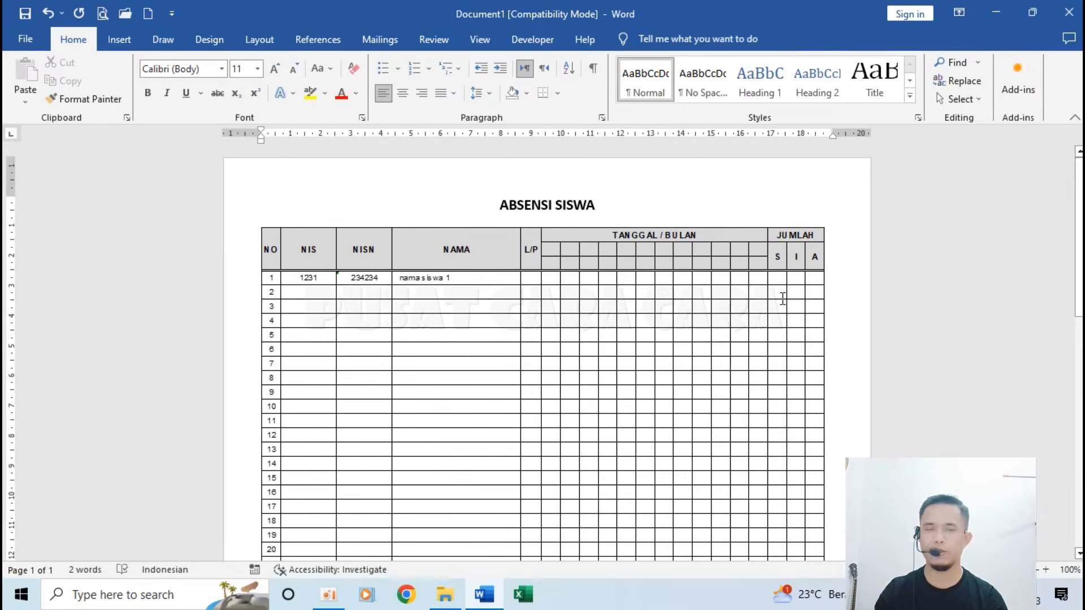